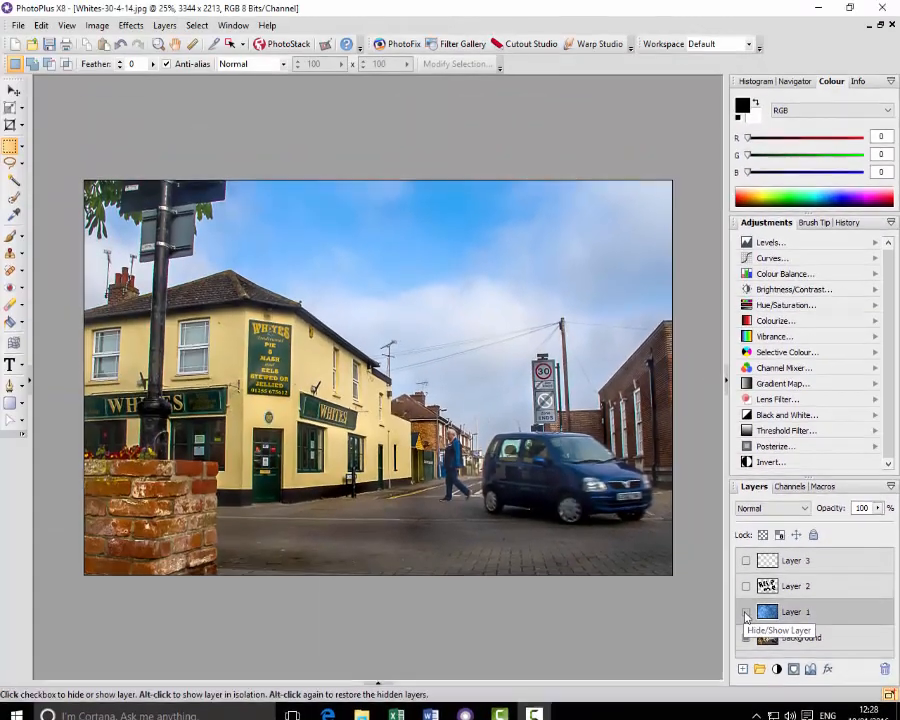
# Step: Show the blue texture on Layer 1 and try the Dissolve blend mode before setting it to Multiply
pyautogui.click(309, 499)
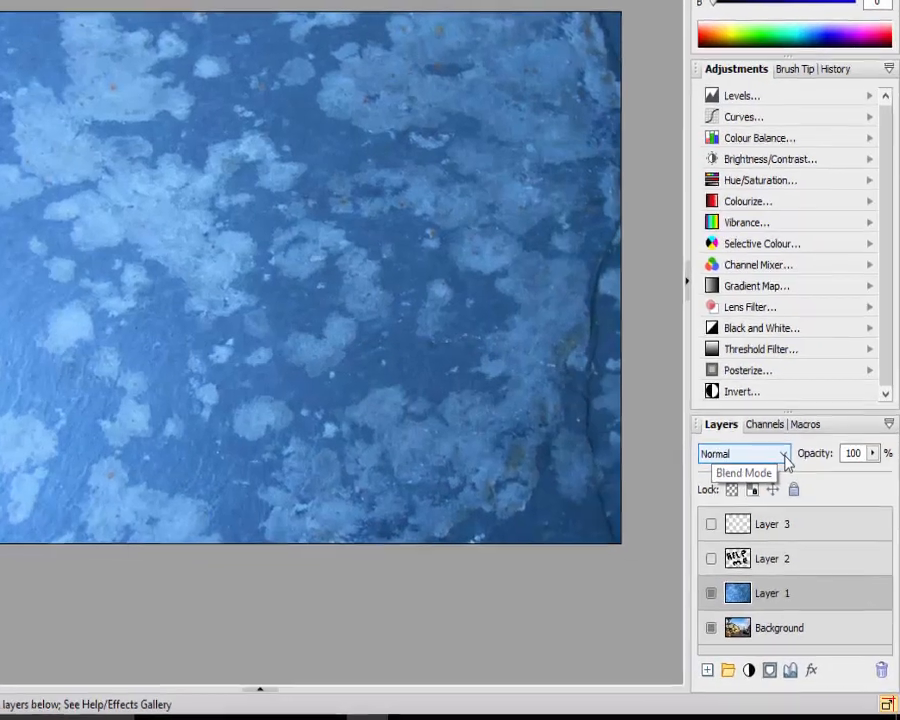
pyautogui.click(784, 456)
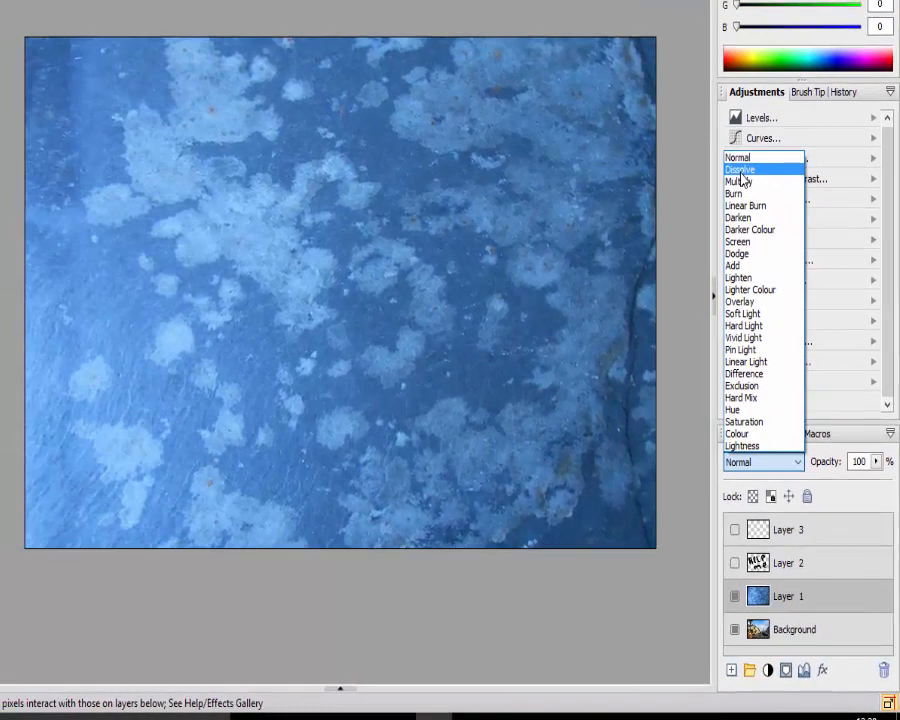
pyautogui.click(740, 172)
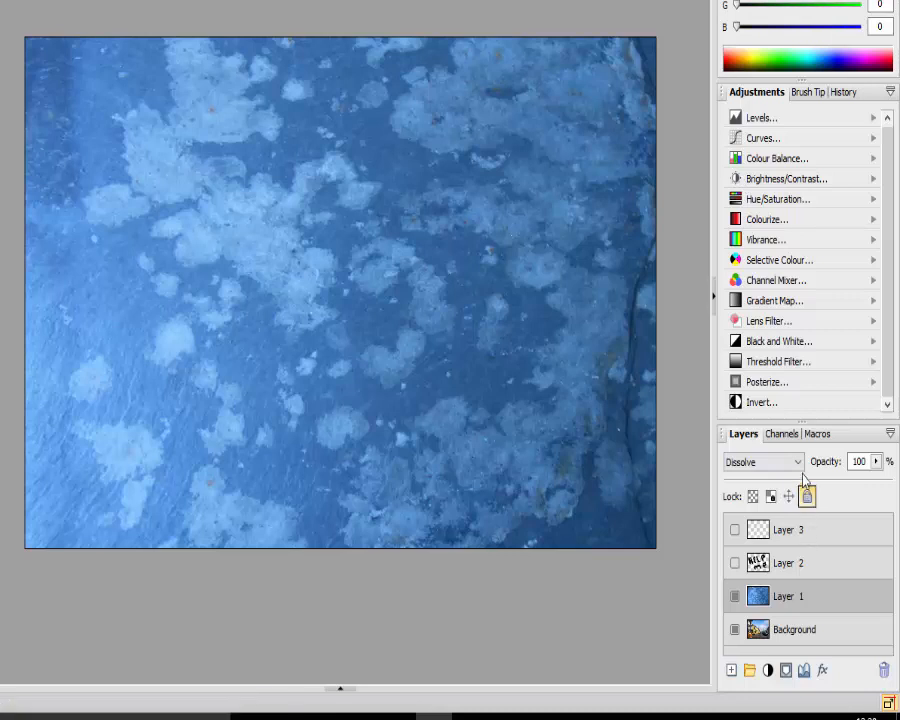
pyautogui.click(798, 463)
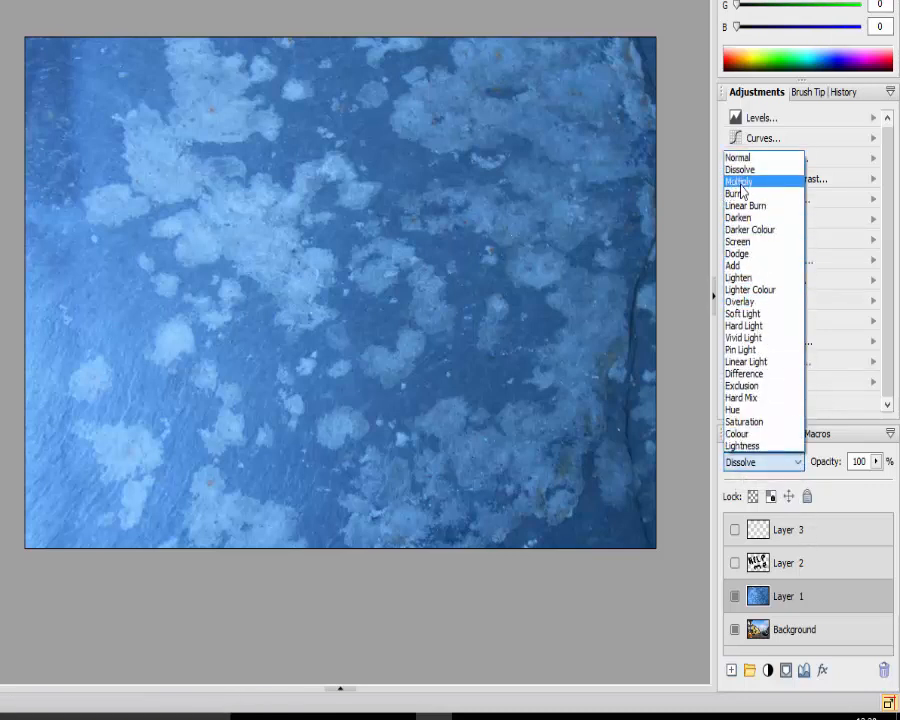
pyautogui.click(740, 184)
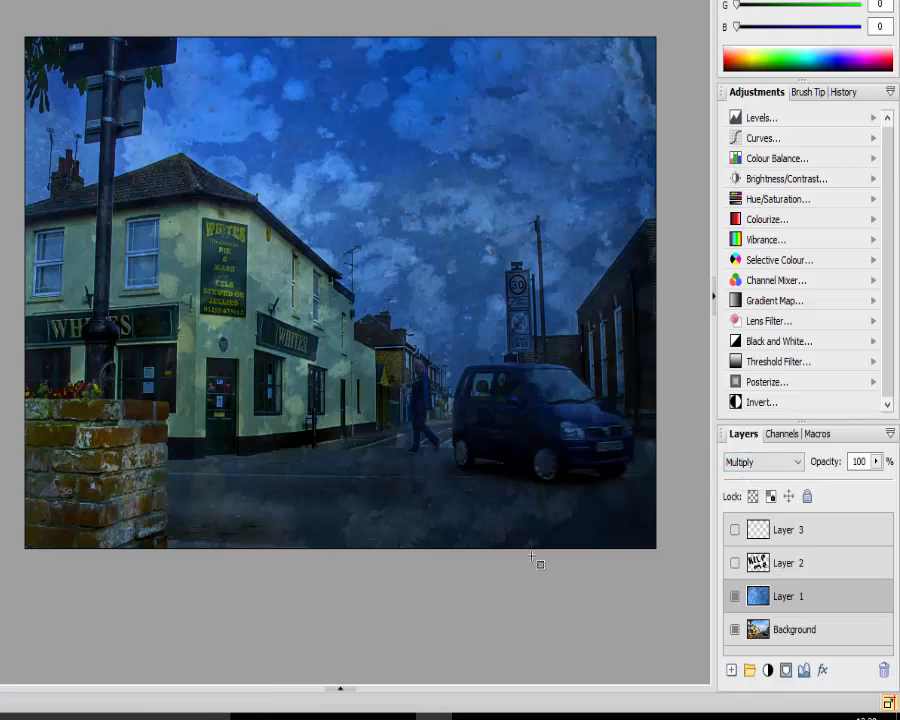
# Step: Examine the Multiply blend of Layer 1 over the street photo up close and as a whole
pyautogui.scroll(-3, 530, 564)
pyautogui.scroll(3, 530, 565)
pyautogui.scroll(1, 625, 574)
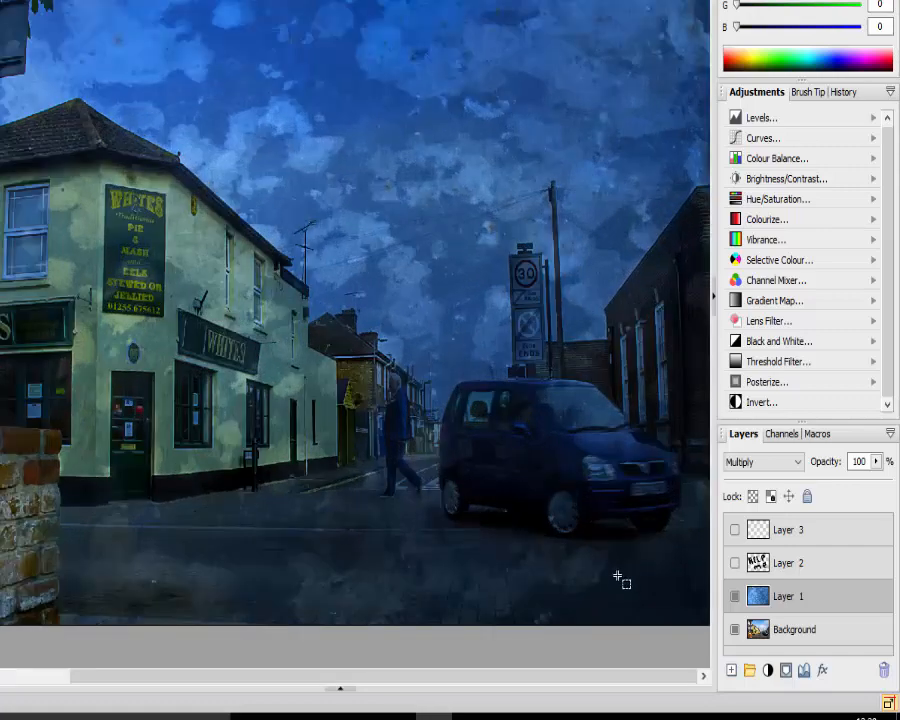
pyautogui.scroll(-1, 620, 580)
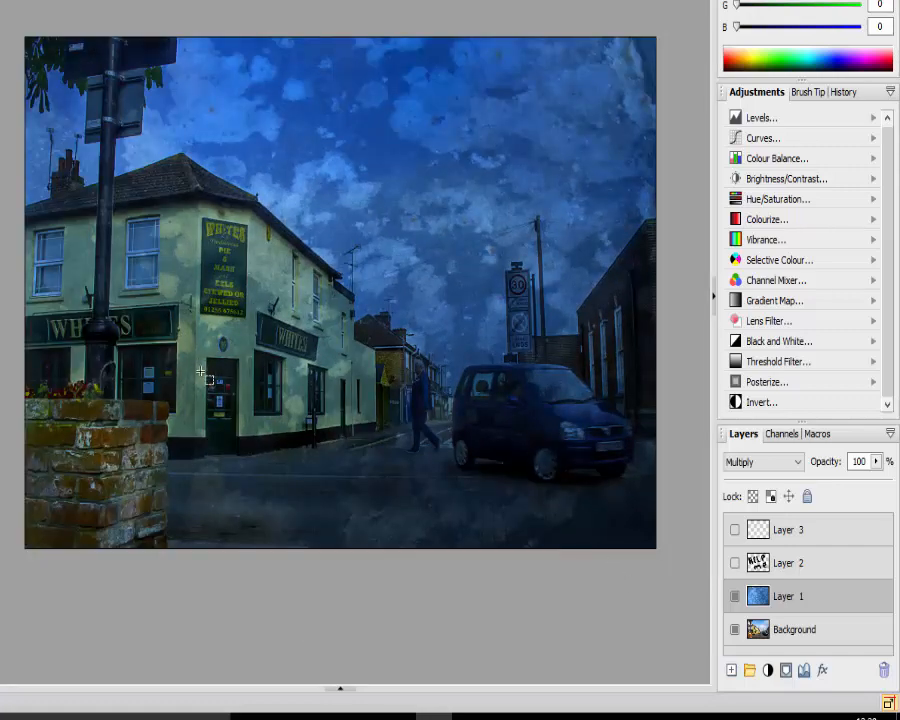
pyautogui.scroll(1, 205, 376)
pyautogui.scroll(-1, 206, 378)
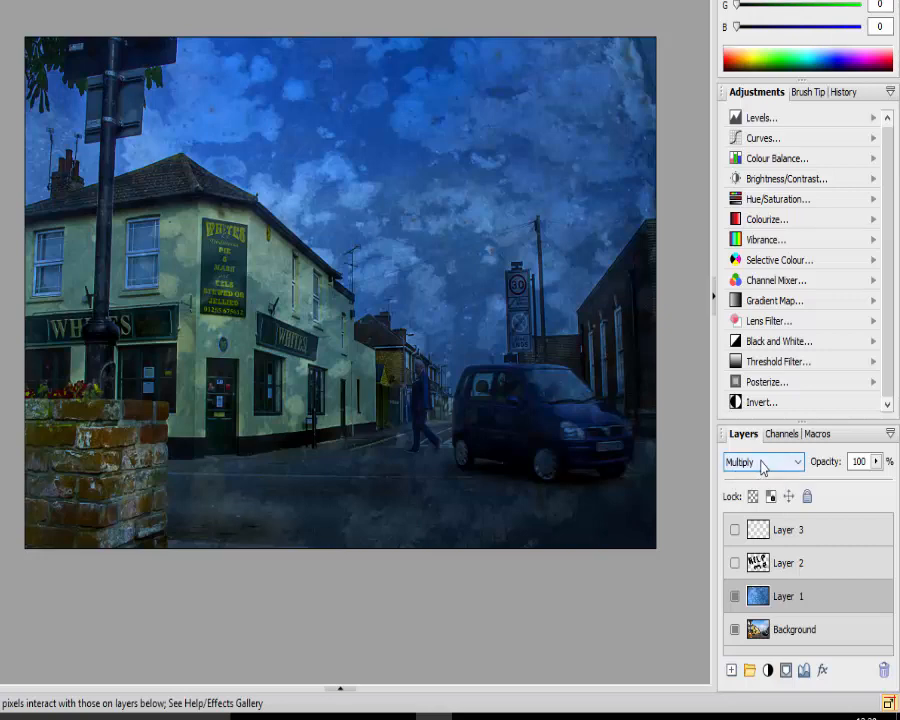
# Step: Preview the darkening blend modes Burn, Linear Burn and Darken on Layer 1
pyautogui.scroll(-8, 762, 467)
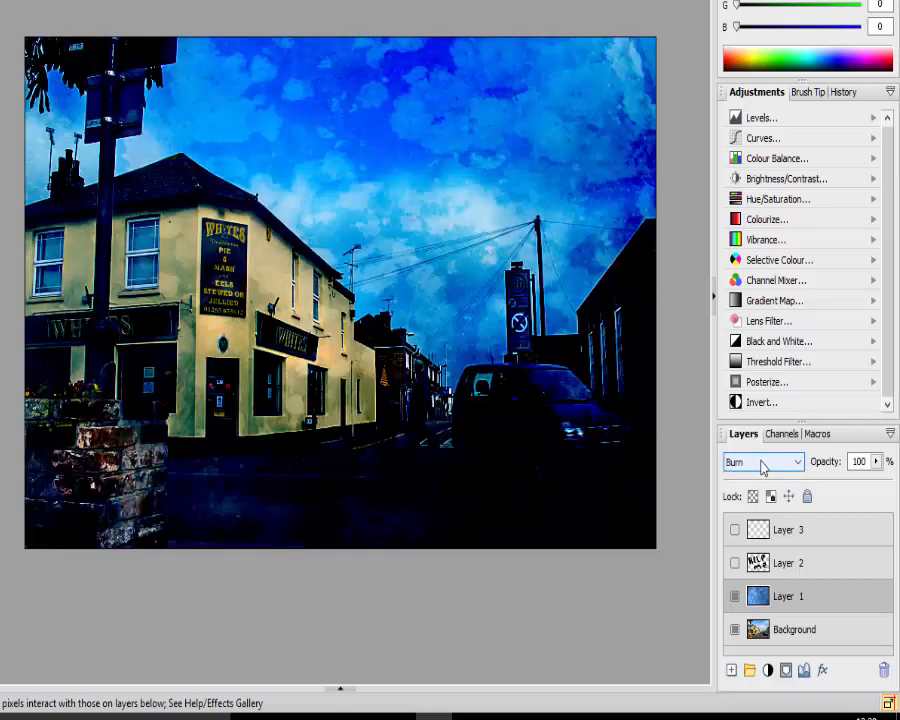
pyautogui.scroll(-1, 762, 467)
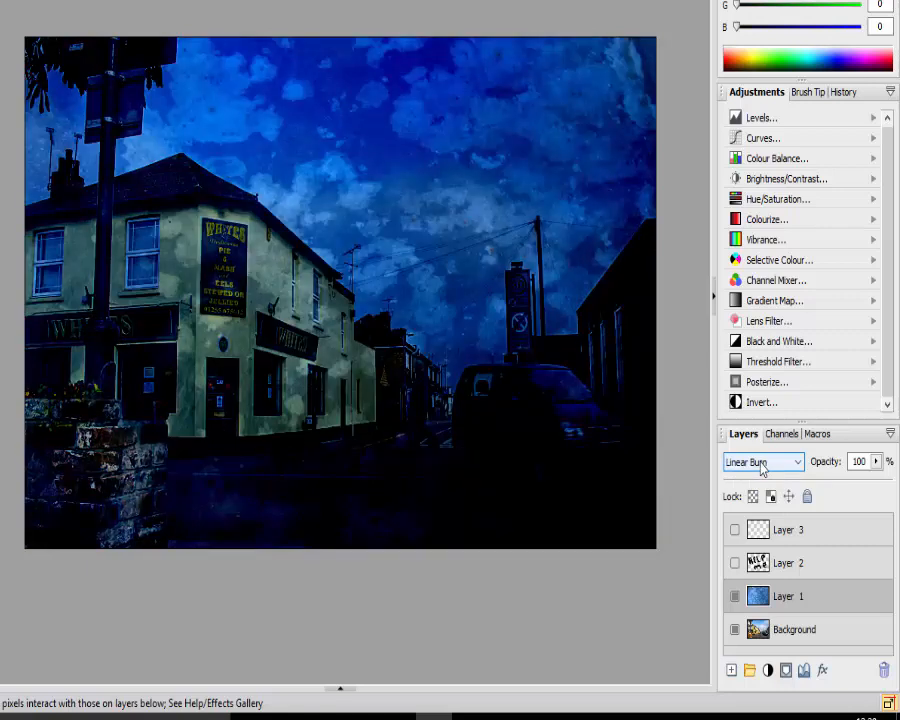
pyautogui.scroll(15, 762, 468)
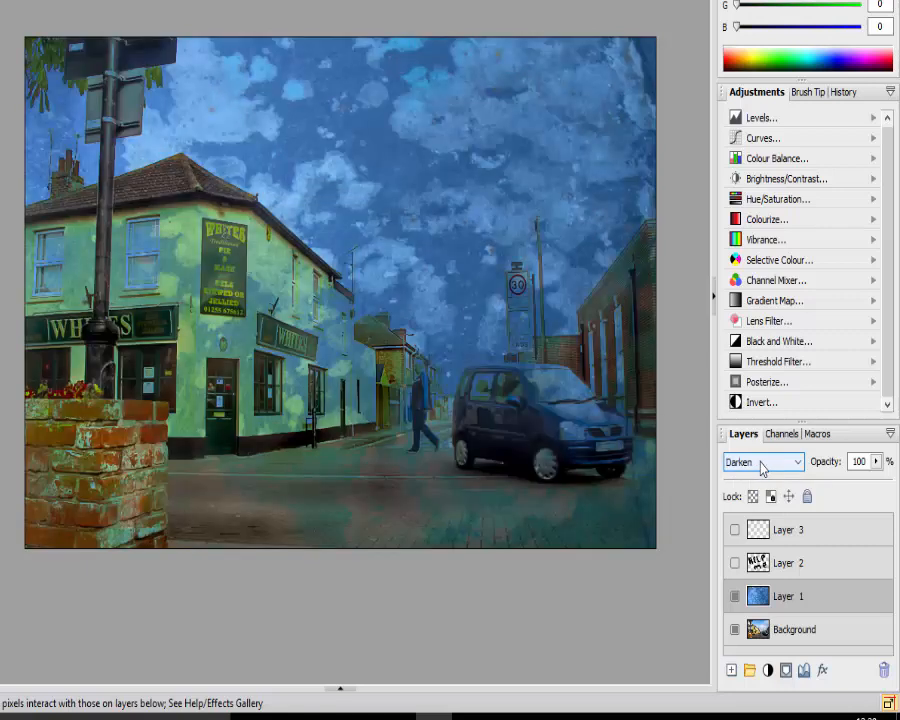
pyautogui.scroll(-1, 762, 467)
# Step: Preview the lightening blend modes Screen, Dodge, Add and Lighten on Layer 1
pyautogui.scroll(-2, 762, 467)
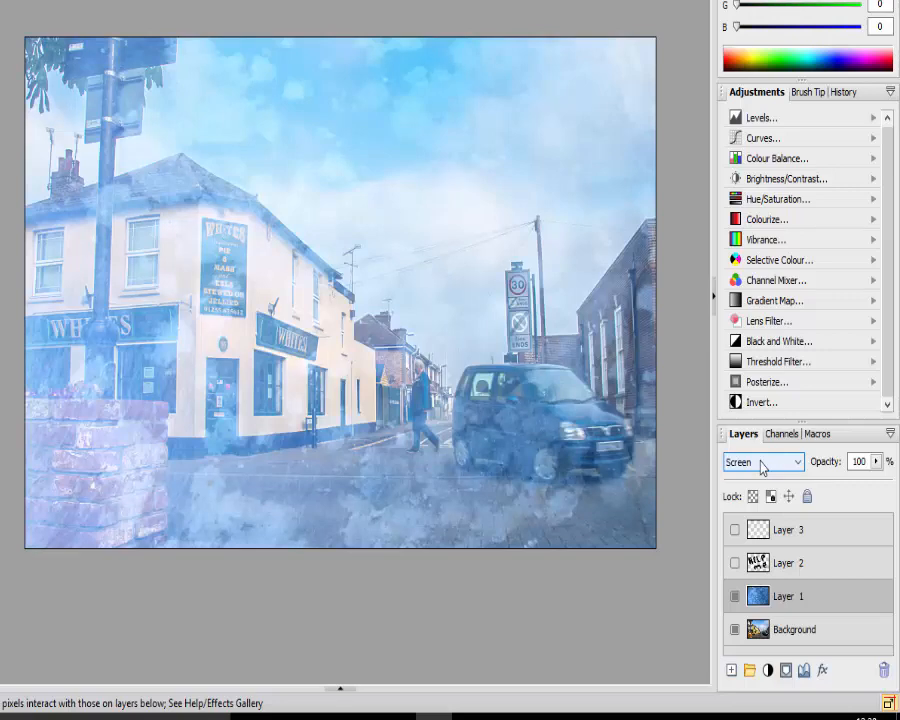
pyautogui.scroll(-1, 762, 467)
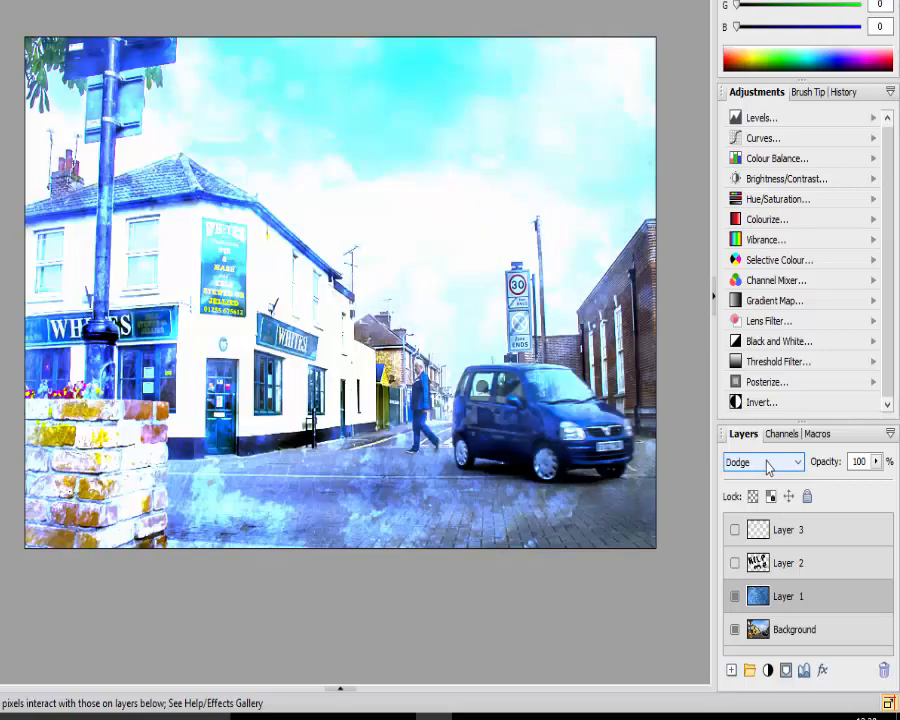
pyautogui.scroll(-1, 775, 467)
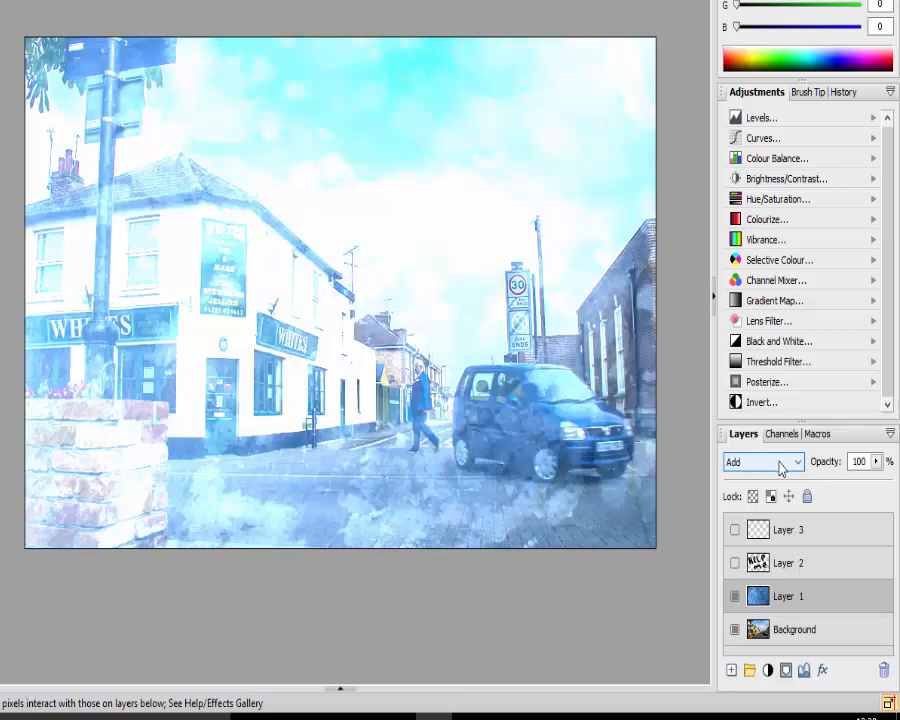
pyautogui.scroll(-1, 781, 468)
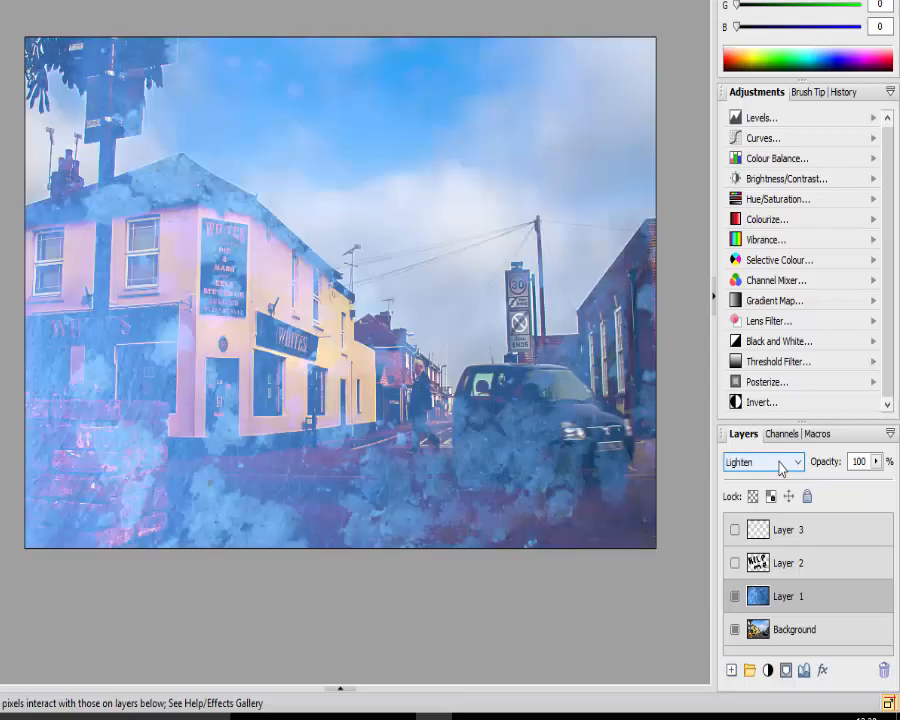
pyautogui.scroll(-1, 781, 468)
# Step: Preview the Overlay, Soft Light, Hard Light, Pin Light and Linear Light blend modes on Layer 1
pyautogui.scroll(-1, 781, 468)
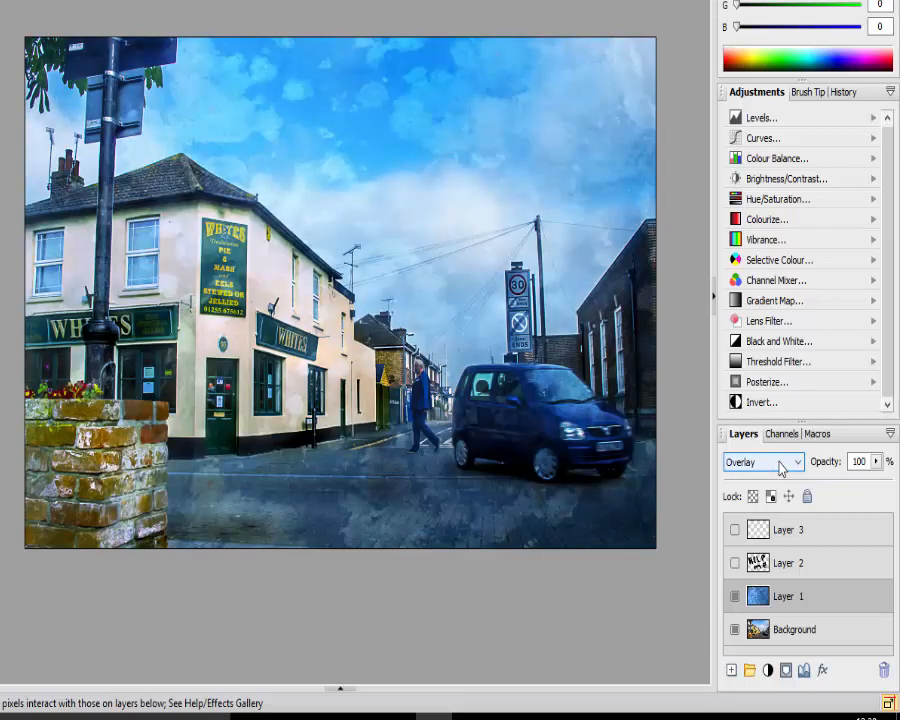
pyautogui.scroll(-1, 781, 468)
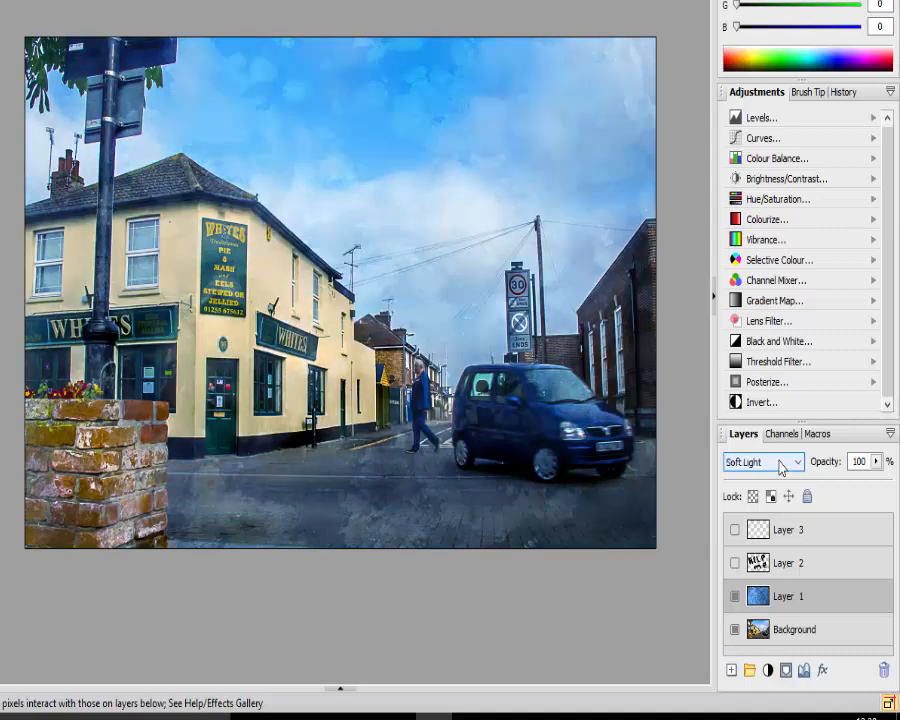
pyautogui.scroll(-1, 781, 468)
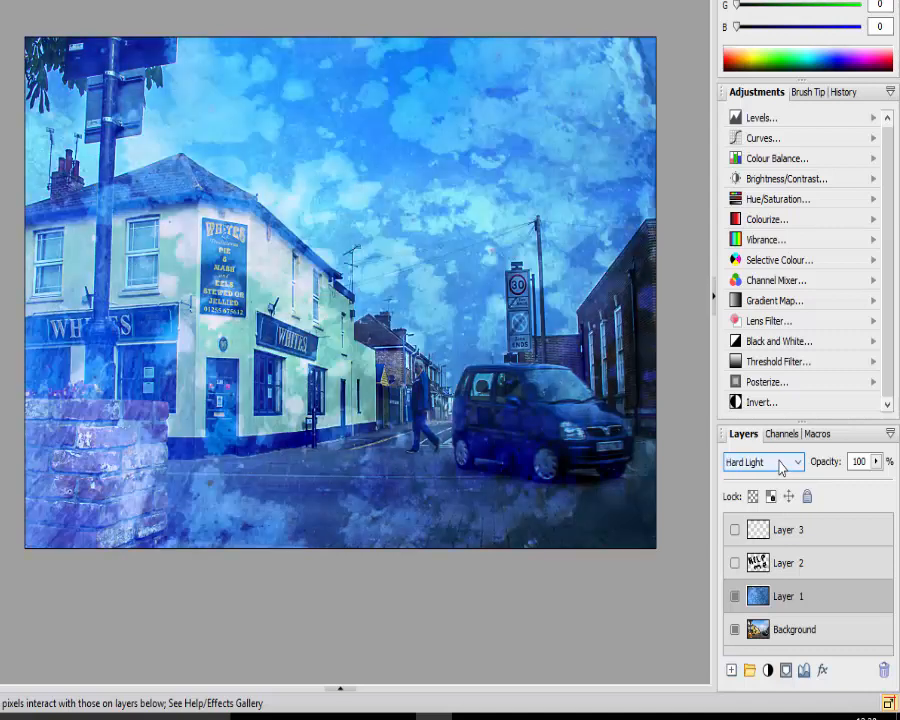
pyautogui.scroll(-1, 781, 468)
pyautogui.scroll(-2, 781, 468)
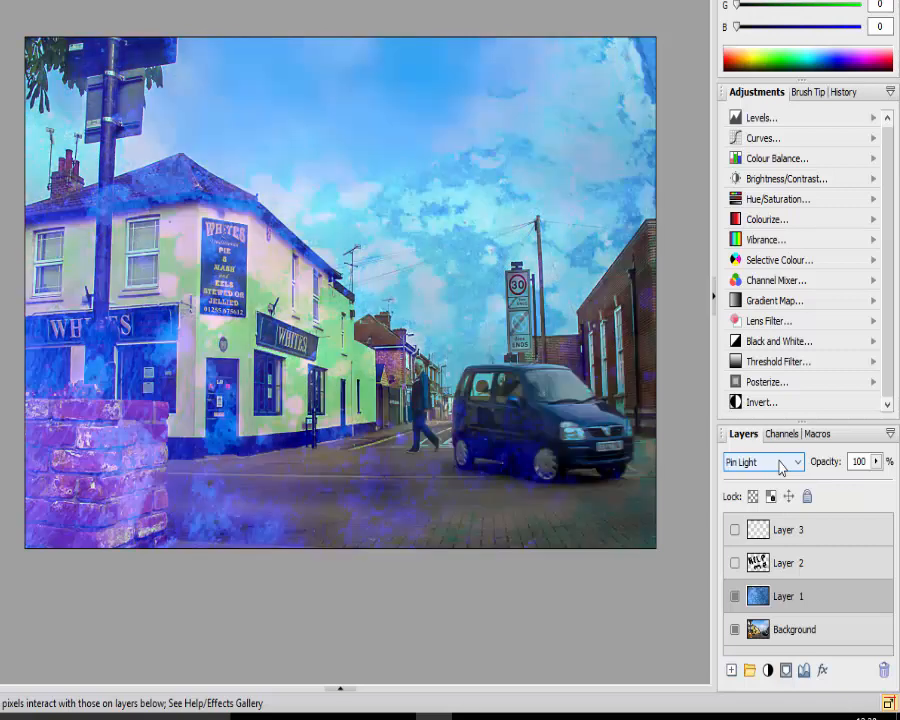
pyautogui.scroll(1, 781, 468)
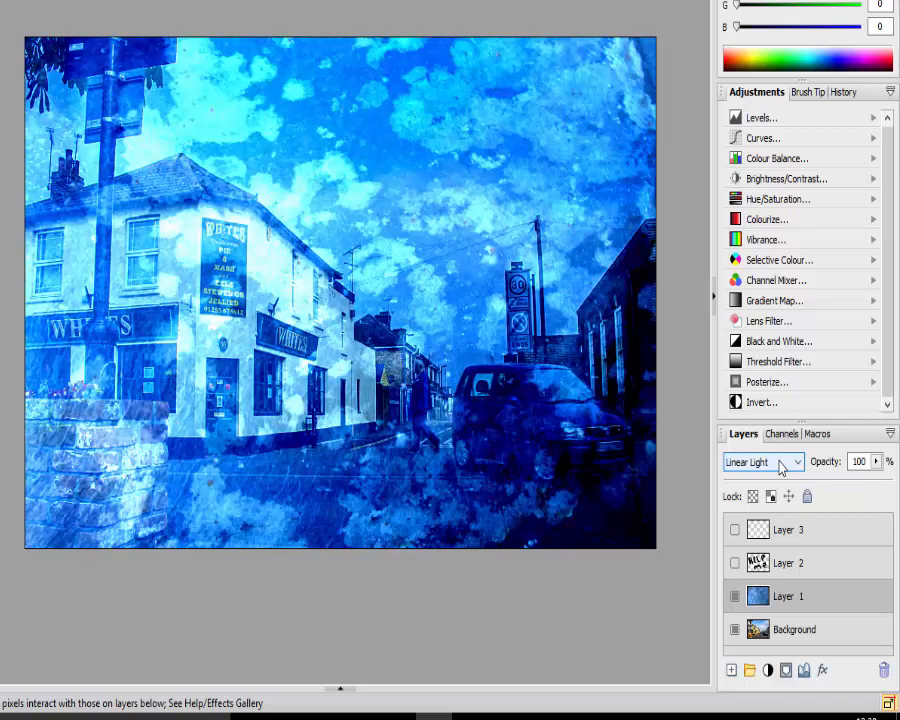
# Step: Preview the Difference, Exclusion and Hard Mix blend modes on Layer 1
pyautogui.scroll(-3, 781, 468)
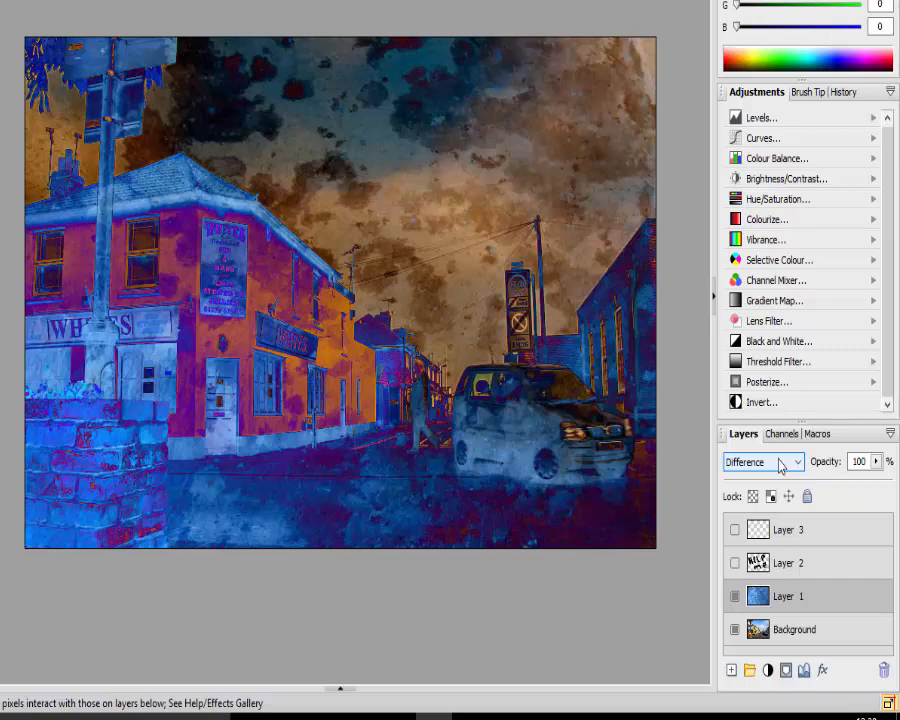
pyautogui.scroll(-1, 781, 466)
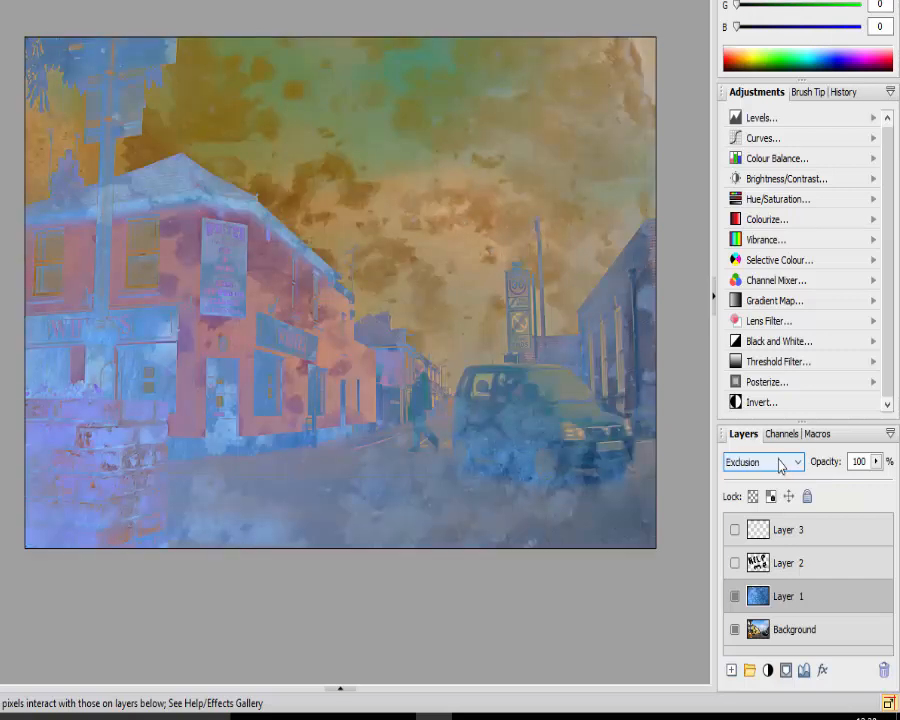
pyautogui.scroll(2, 781, 466)
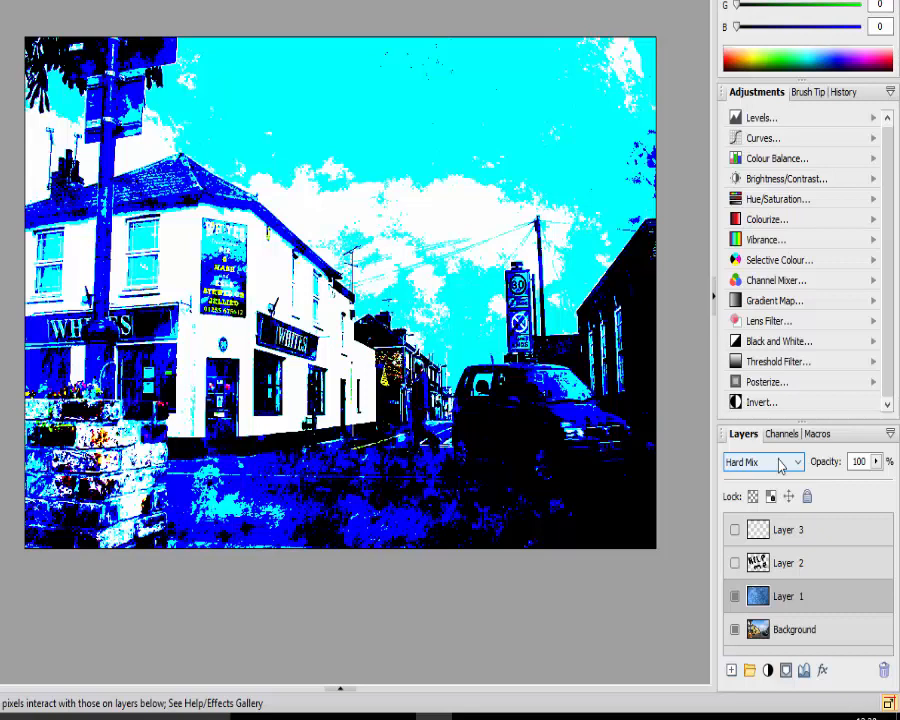
# Step: Compare the Hue, Saturation, Colour and Lightness blend modes on Layer 1 and settle on Saturation
pyautogui.scroll(-3, 781, 466)
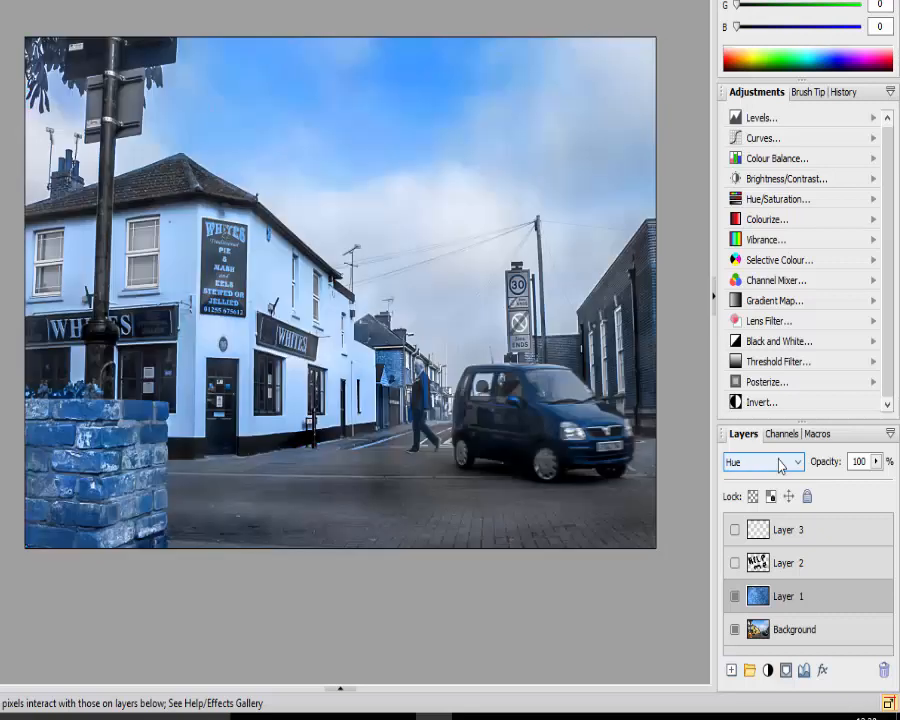
pyautogui.scroll(-1, 781, 464)
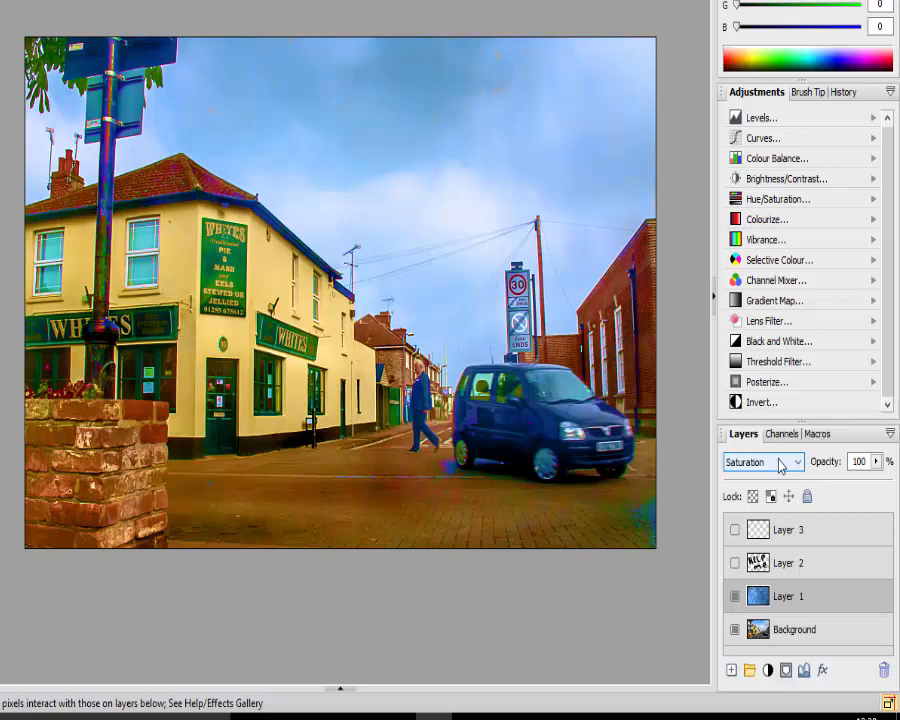
pyautogui.scroll(-1, 781, 465)
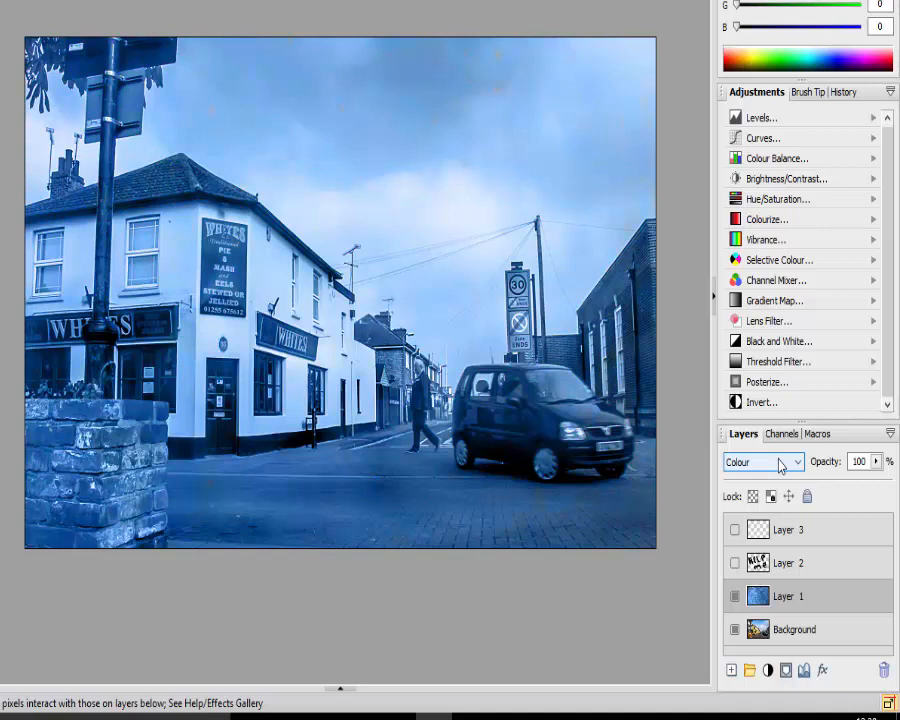
pyautogui.scroll(-1, 781, 465)
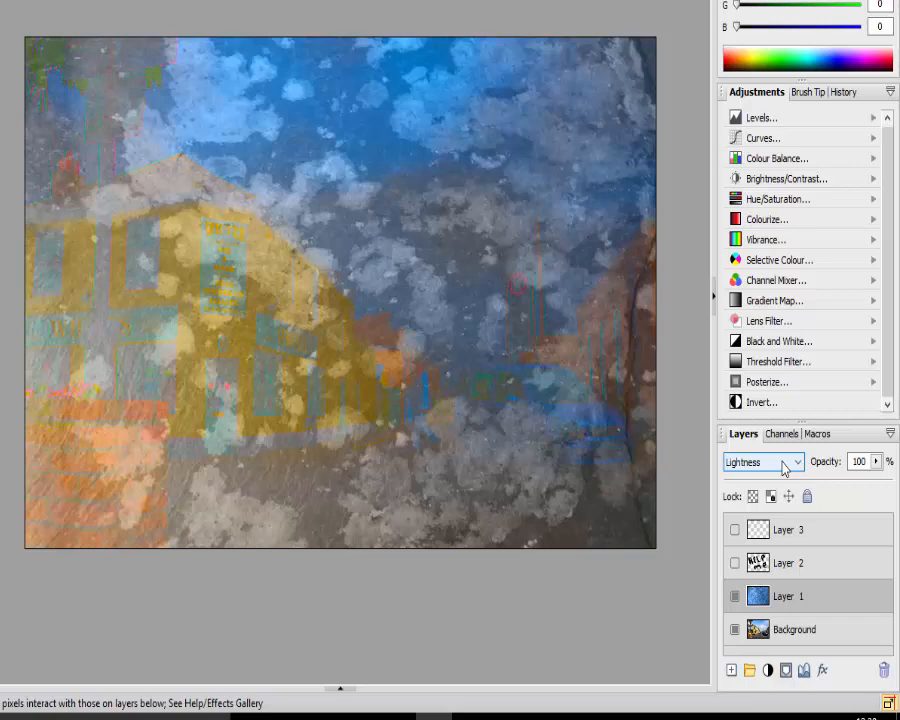
pyautogui.press('Up')
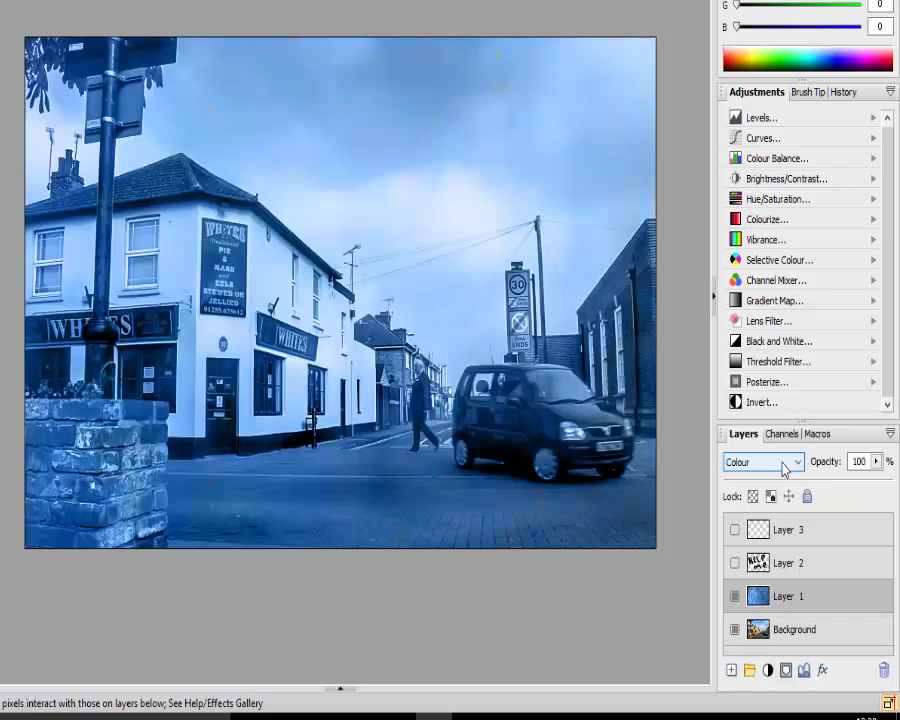
pyautogui.press('Up')
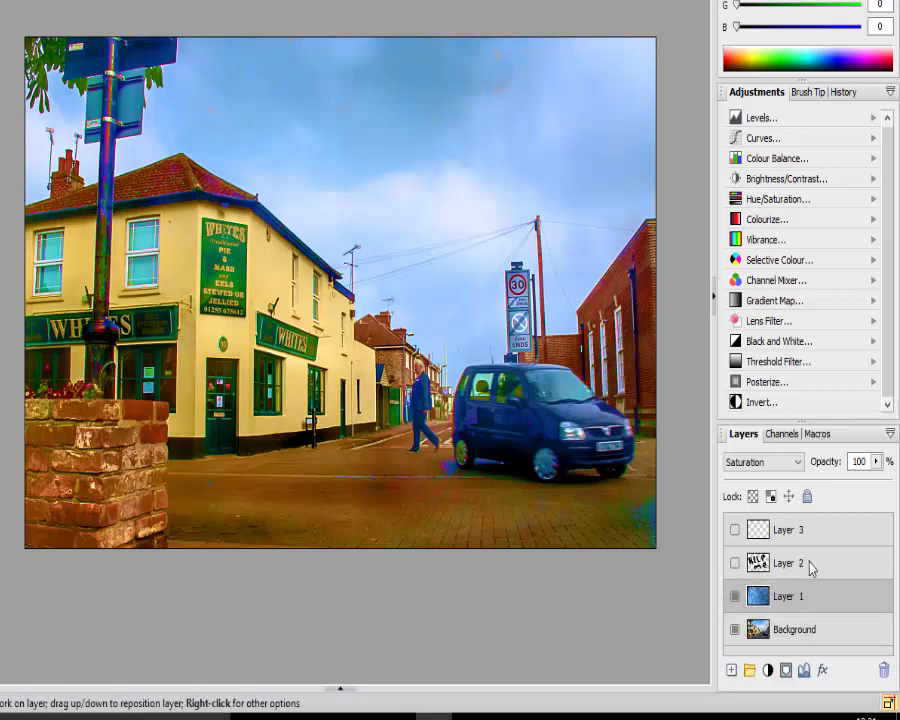
# Step: Show Layer 2 with the black HELP ME lettering and make it the active layer
pyautogui.click(735, 565)
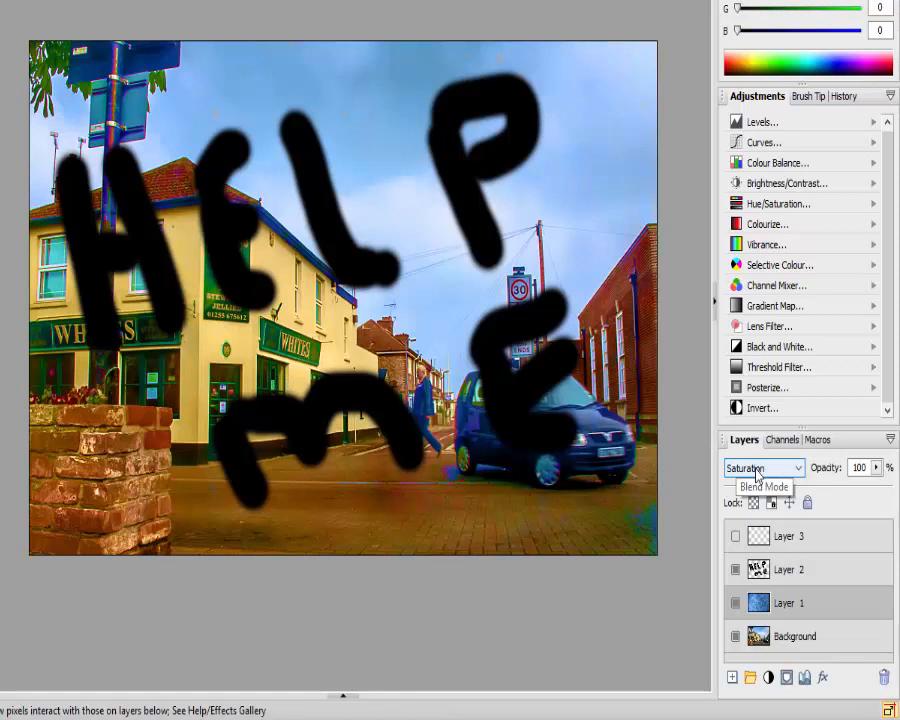
pyautogui.scroll(-1, 757, 474)
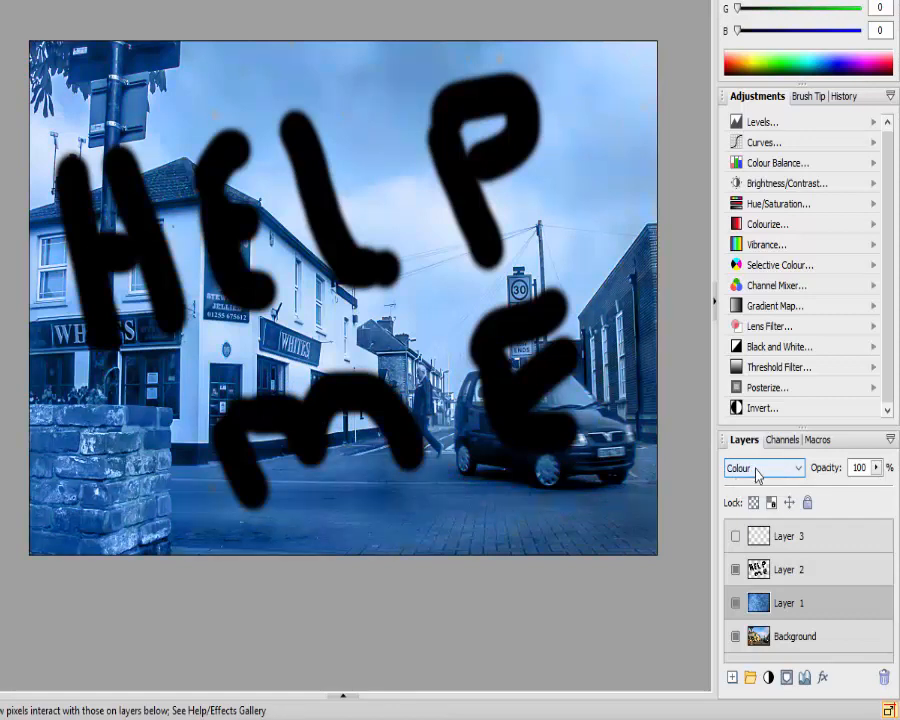
pyautogui.scroll(1, 757, 474)
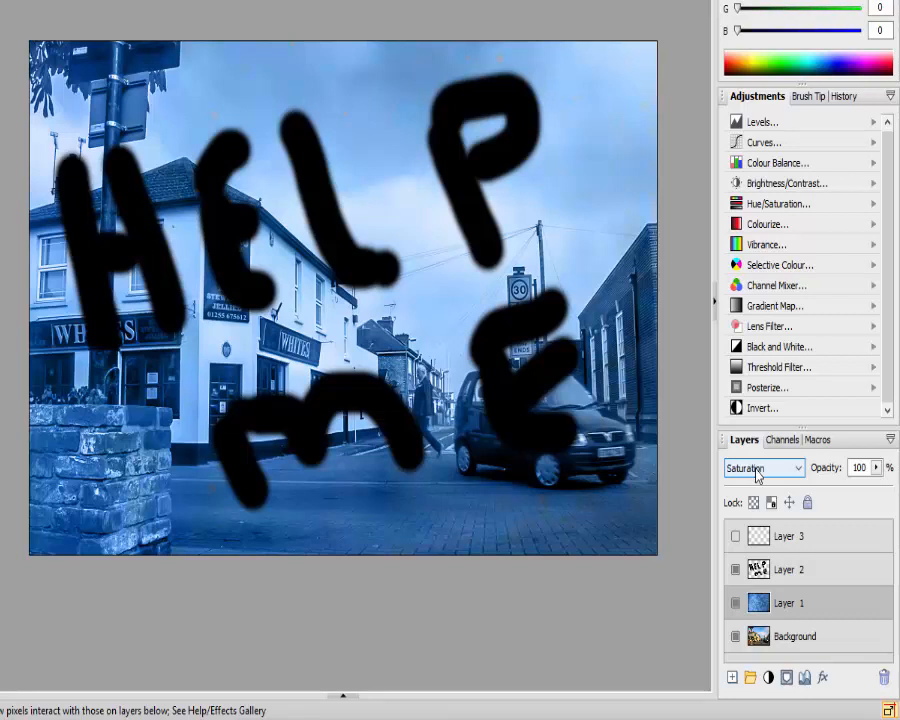
pyautogui.click(837, 571)
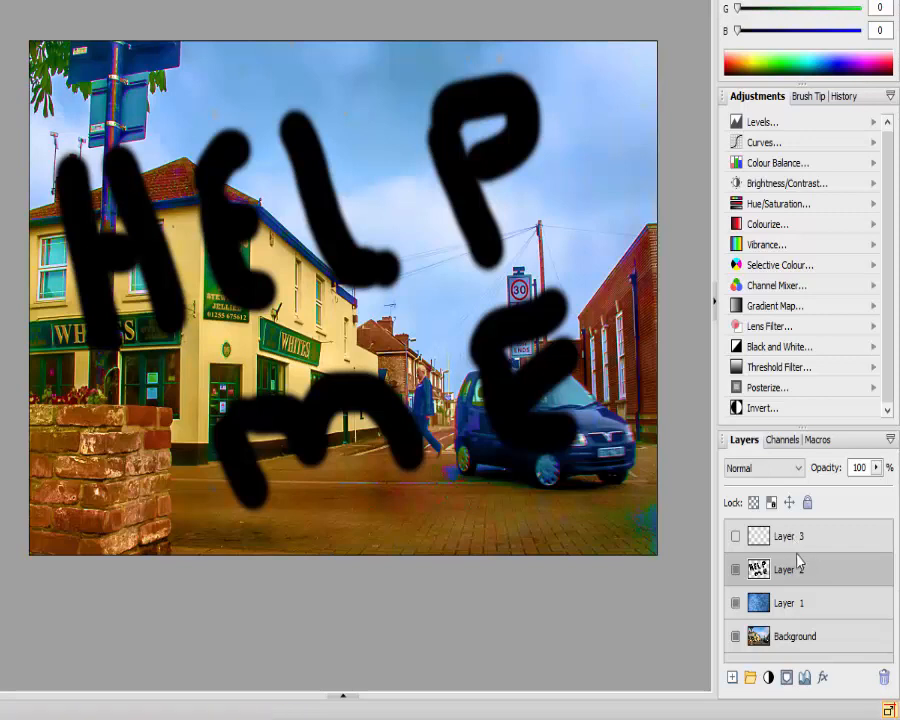
pyautogui.click(826, 613)
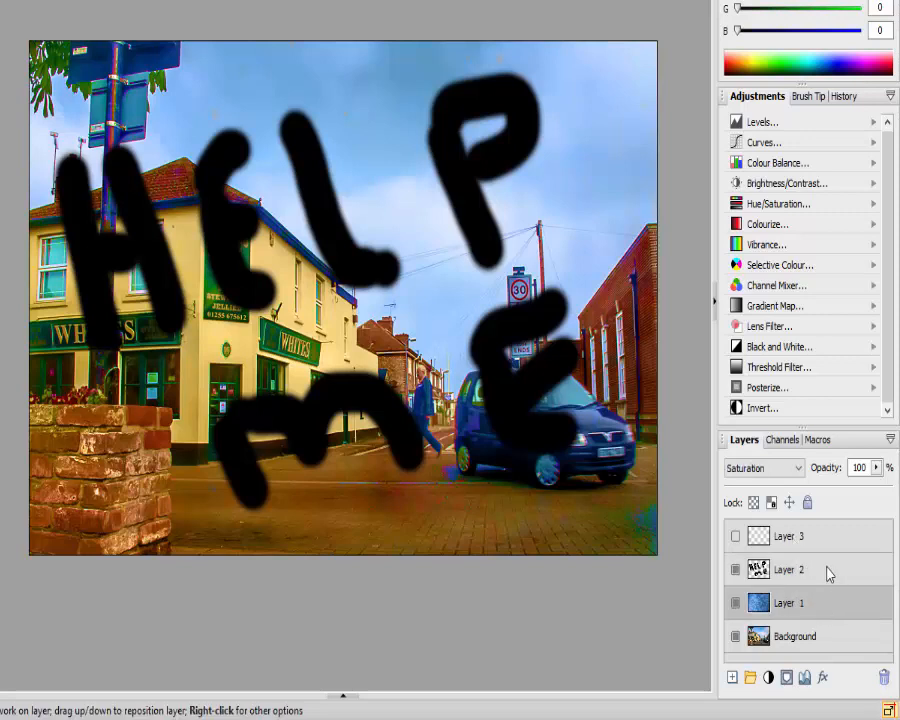
pyautogui.click(827, 571)
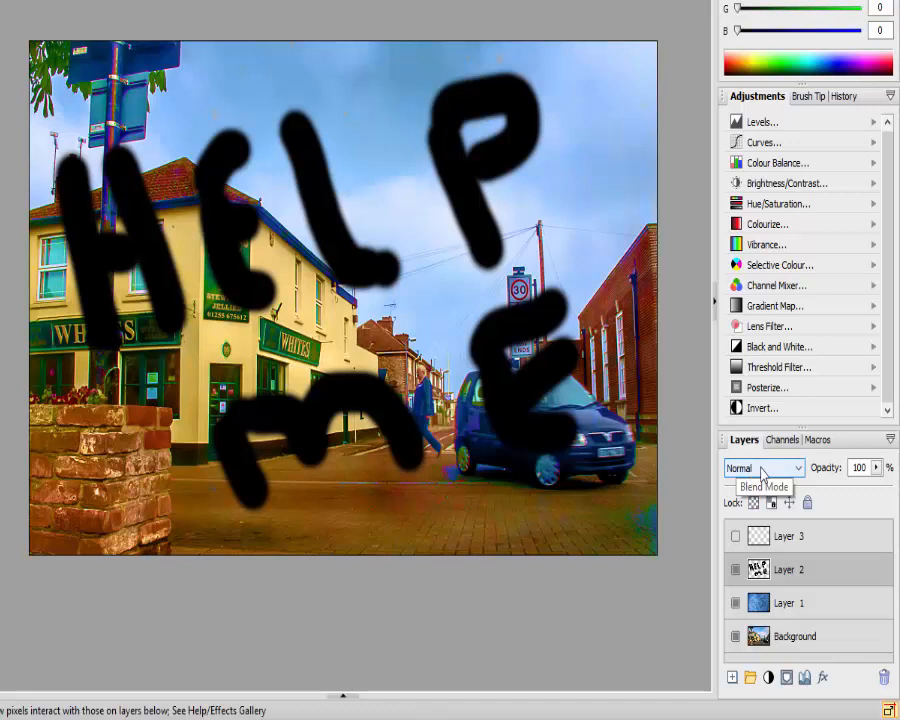
# Step: Preview the Dissolve, Burn, Dodge and Overlay blend modes on Layer 2
pyautogui.scroll(-1, 763, 472)
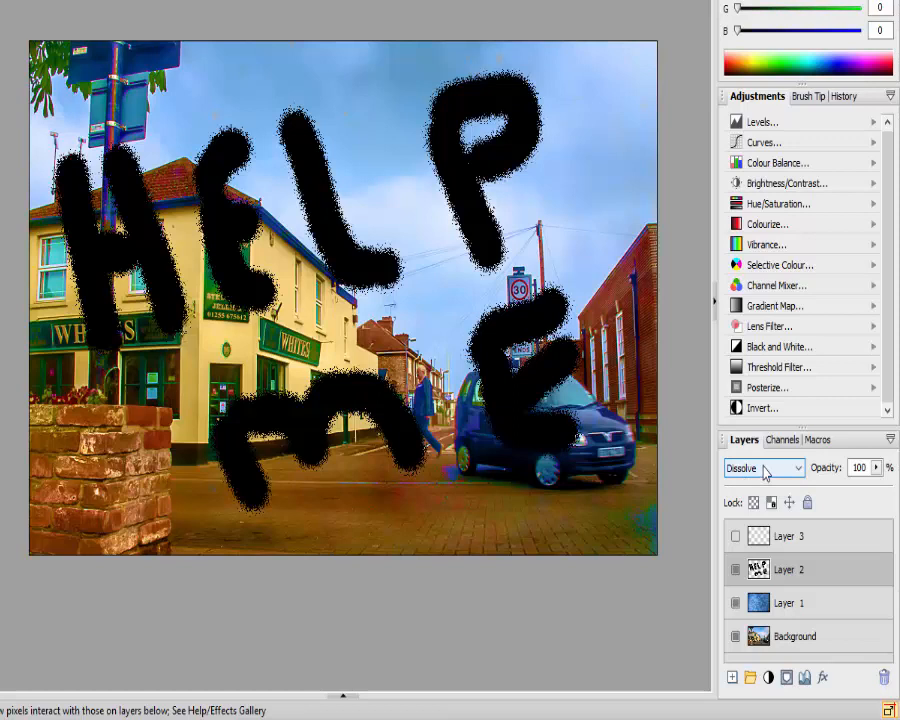
pyautogui.scroll(-2, 767, 472)
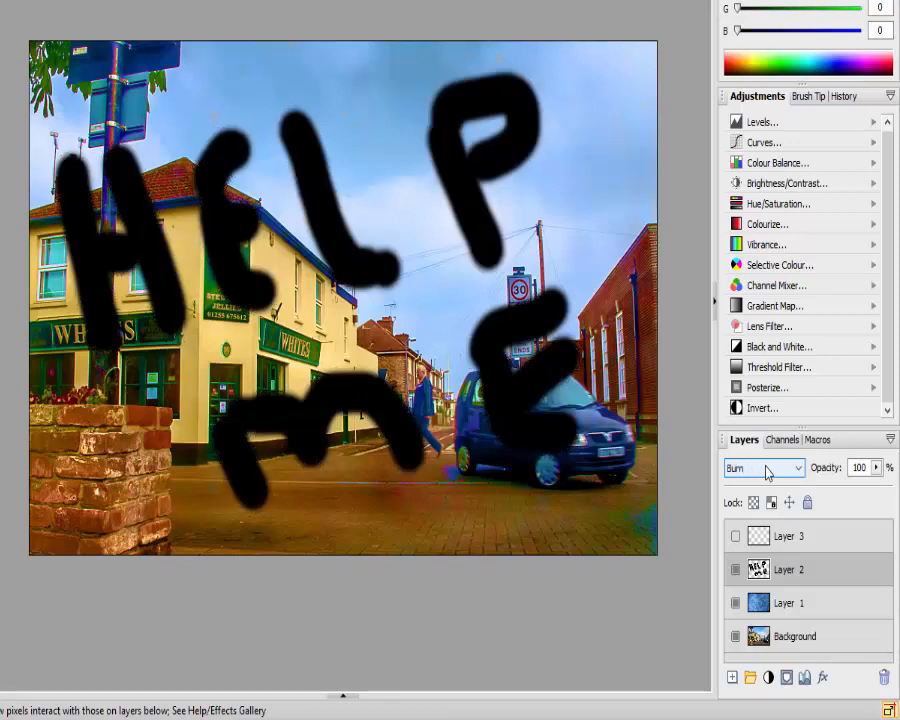
pyautogui.scroll(-1, 767, 472)
pyautogui.scroll(-1, 767, 472)
pyautogui.scroll(-2, 767, 477)
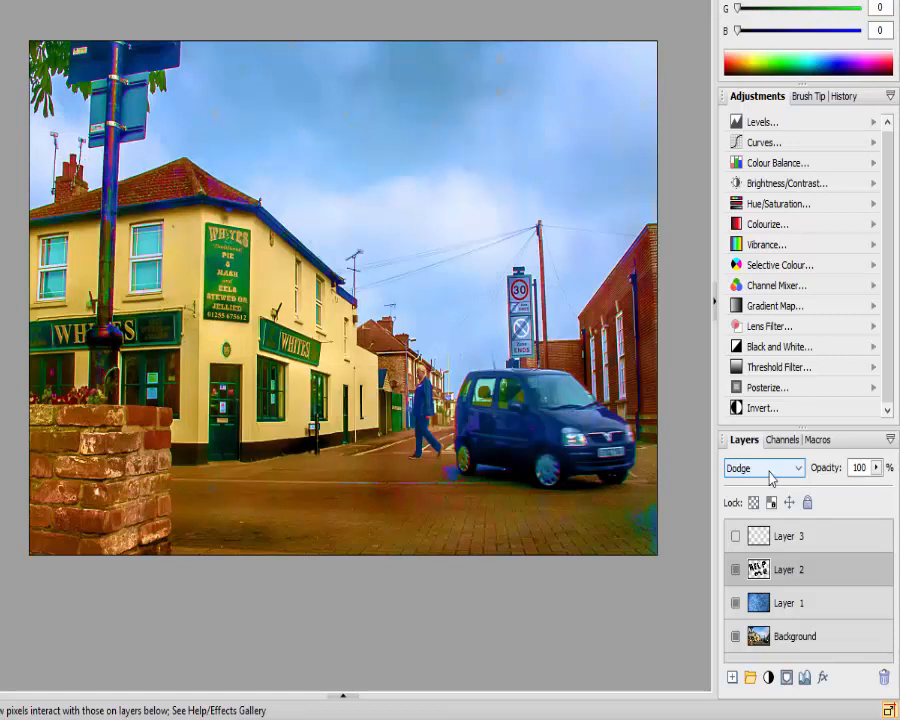
pyautogui.scroll(-1, 772, 475)
pyautogui.scroll(-1, 775, 475)
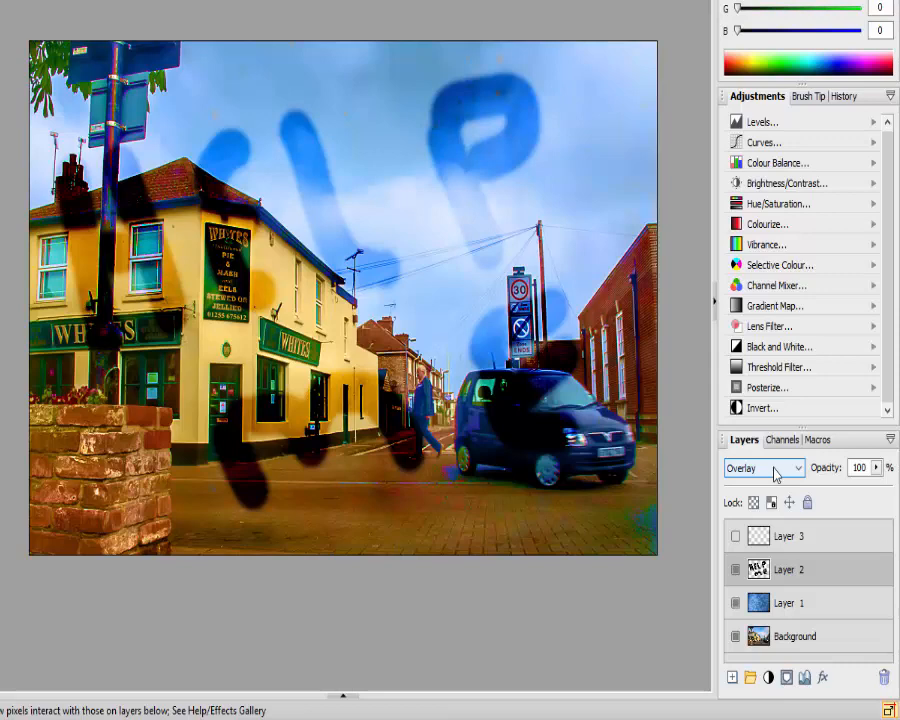
# Step: Preview the Hard Light and Exclusion blend modes on Layer 2 and settle on Dissolve
pyautogui.scroll(-1, 776, 475)
pyautogui.scroll(-1, 776, 475)
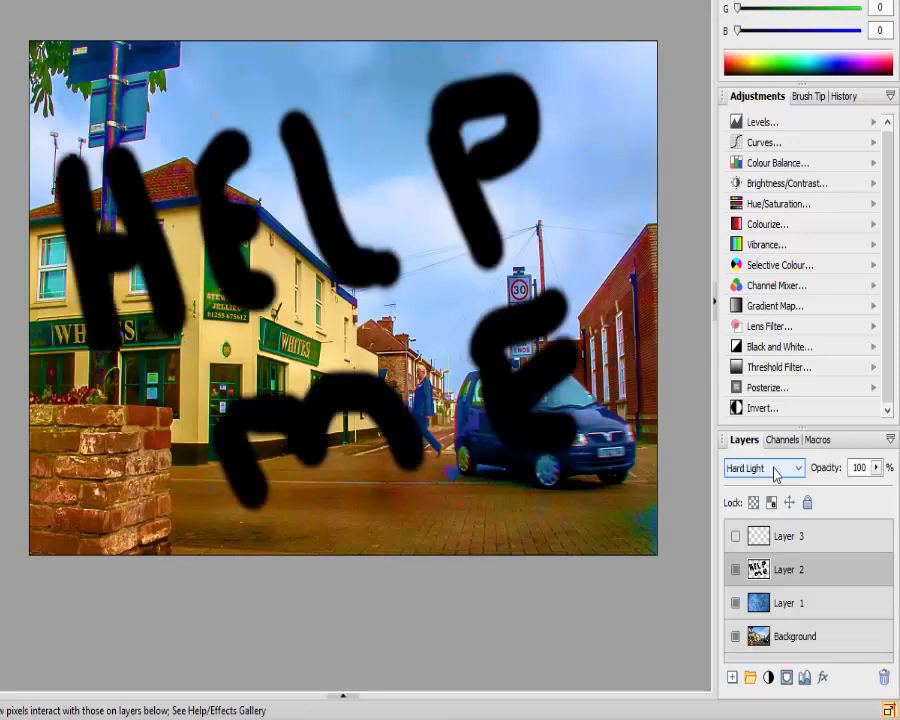
pyautogui.scroll(-1, 776, 475)
pyautogui.scroll(-1, 776, 475)
pyautogui.scroll(-4, 776, 475)
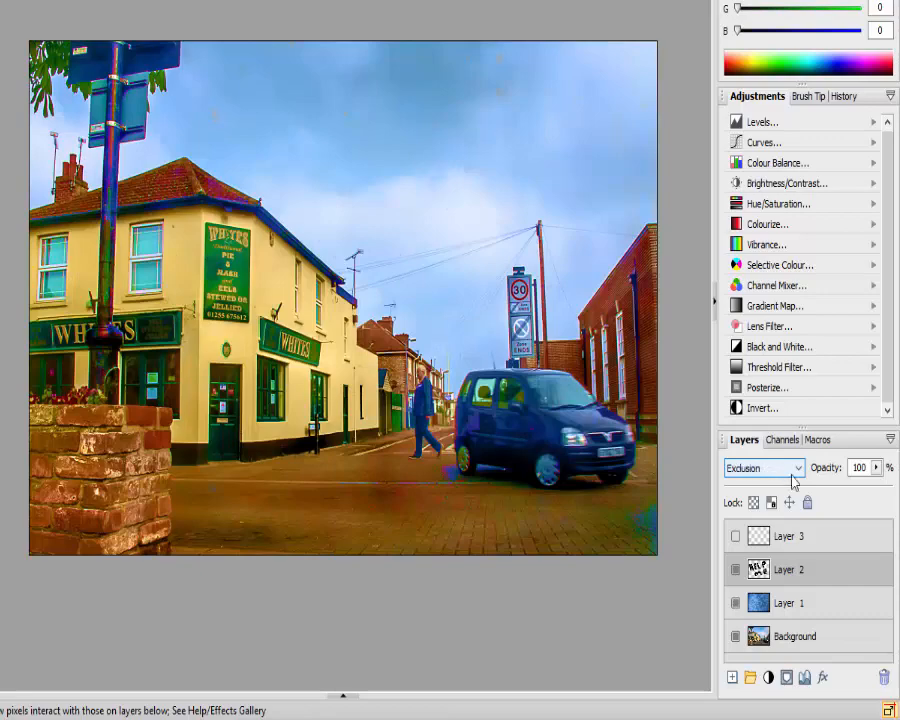
pyautogui.click(801, 475)
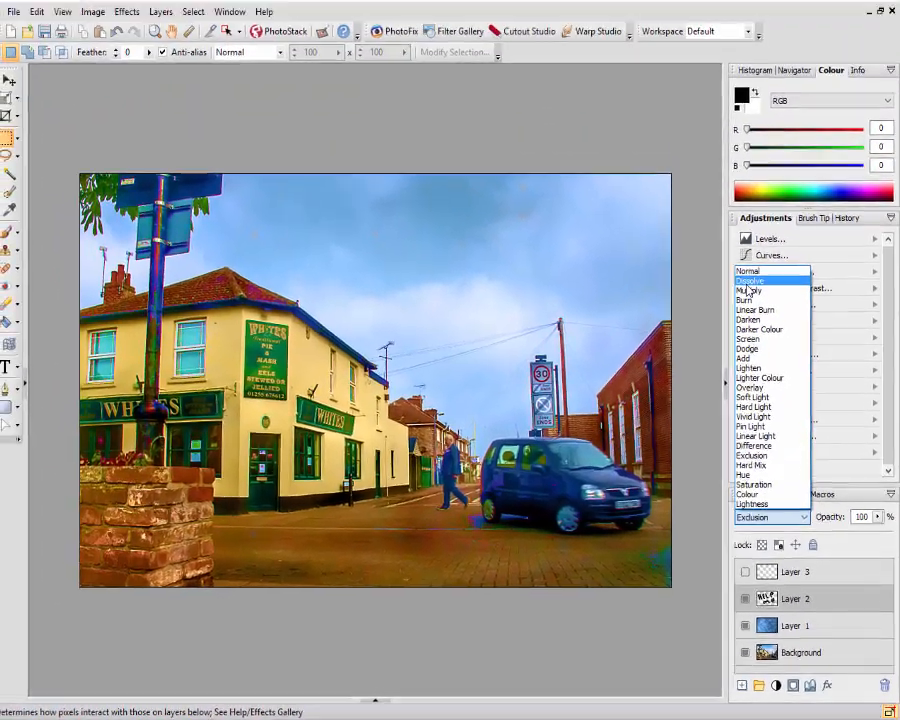
pyautogui.click(748, 282)
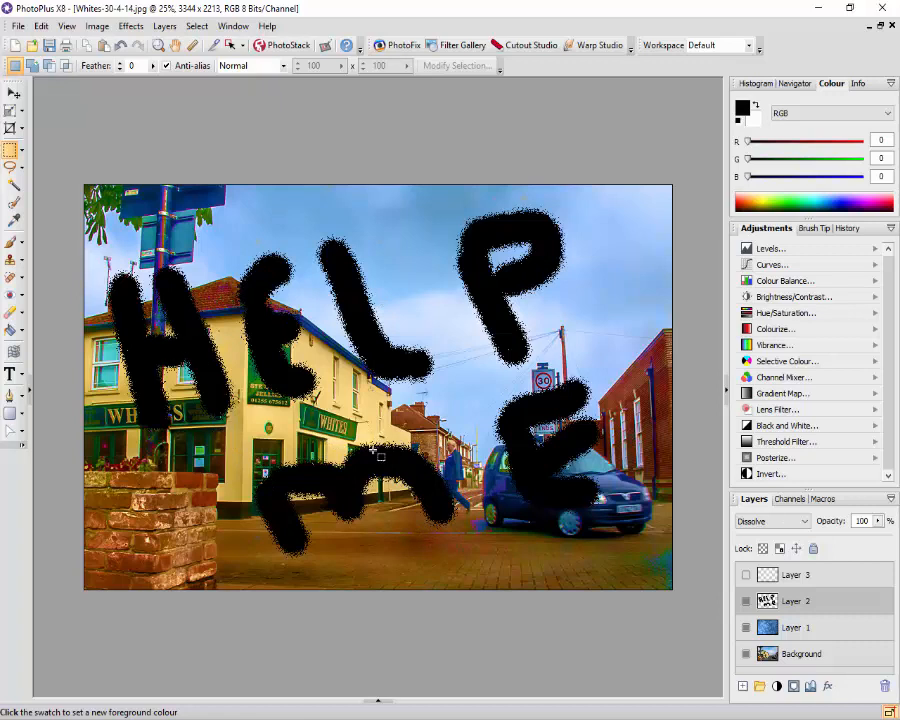
# Step: Hide Layer 2 with the HELP ME lettering and make the empty Layer 3 the active, visible layer
pyautogui.click(746, 602)
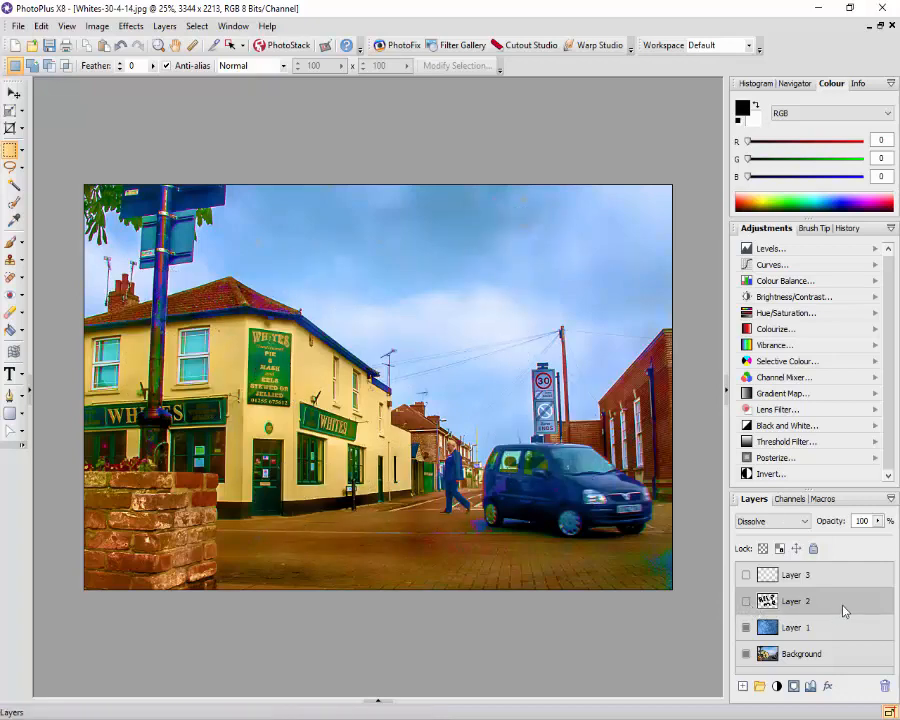
pyautogui.click(849, 575)
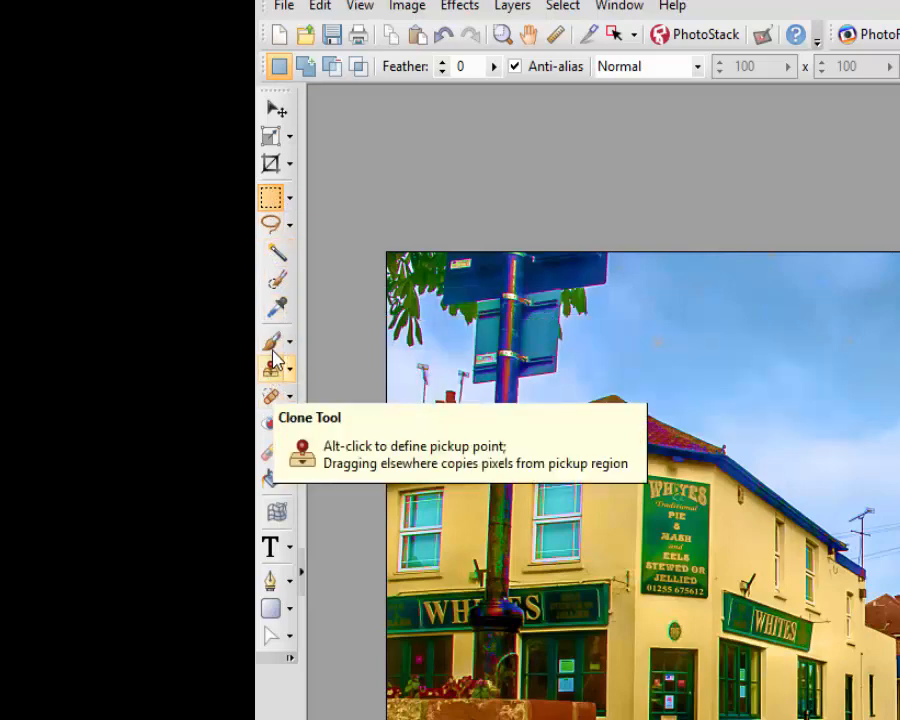
# Step: Examine the blend modes offered for the Paintbrush, Clone and Flood Fill tools
pyautogui.click(274, 344)
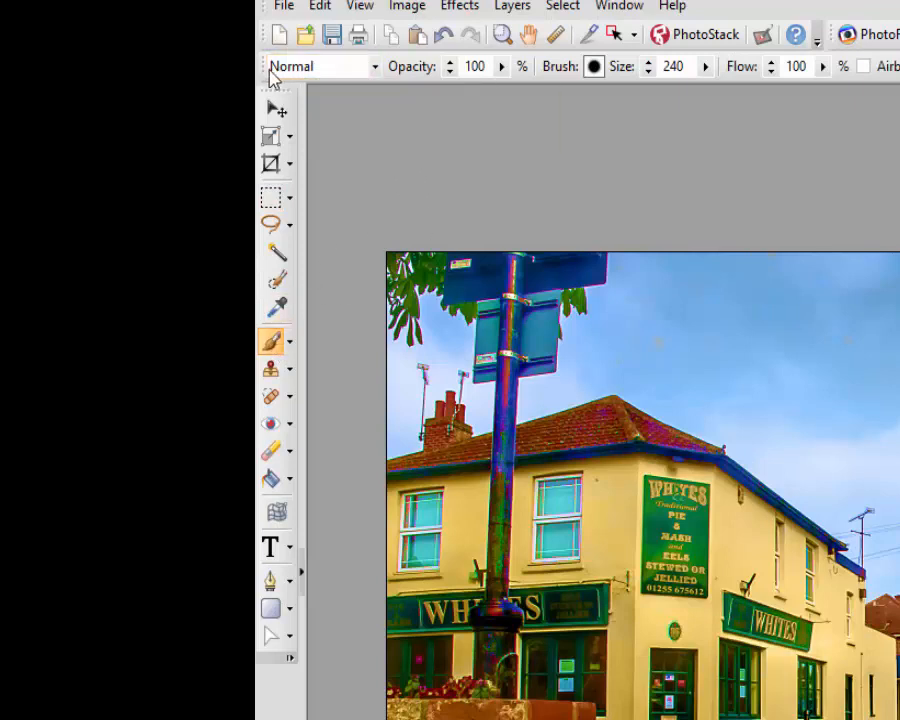
pyautogui.click(376, 70)
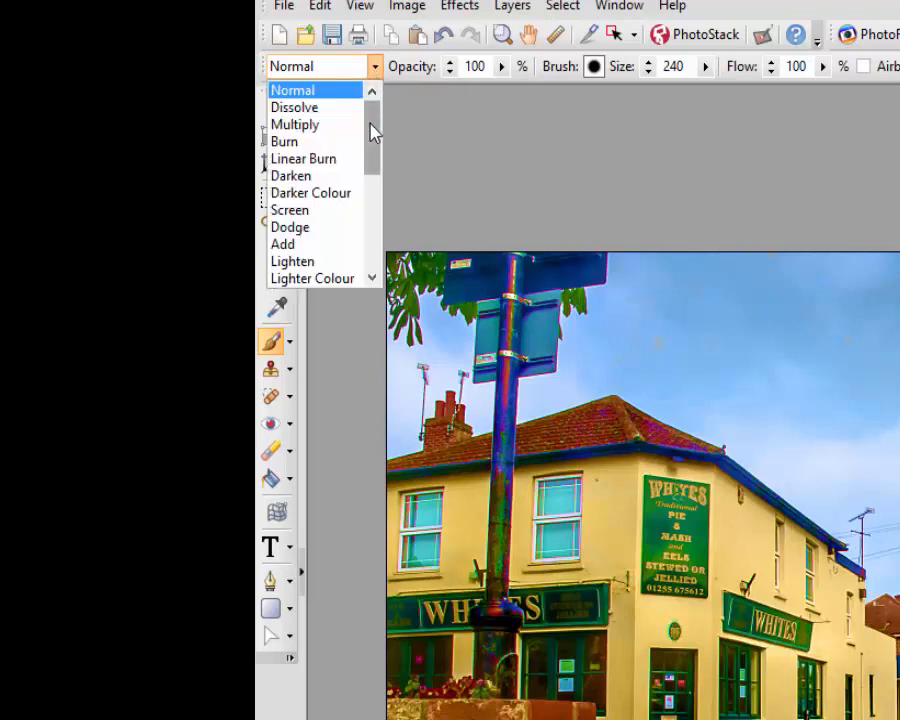
pyautogui.click(377, 68)
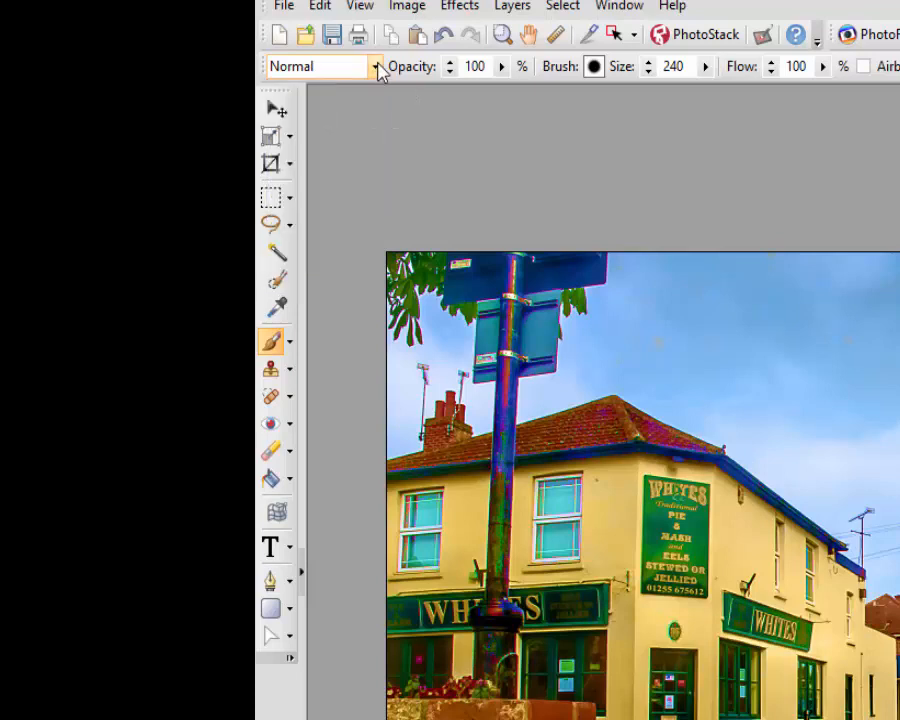
pyautogui.click(272, 370)
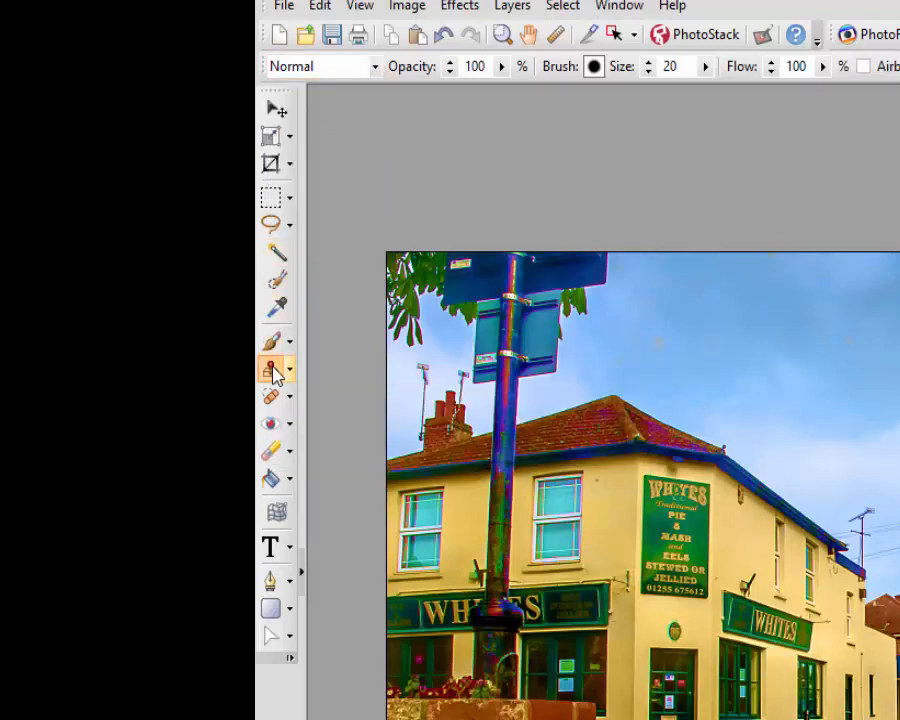
pyautogui.click(376, 68)
pyautogui.click(376, 68)
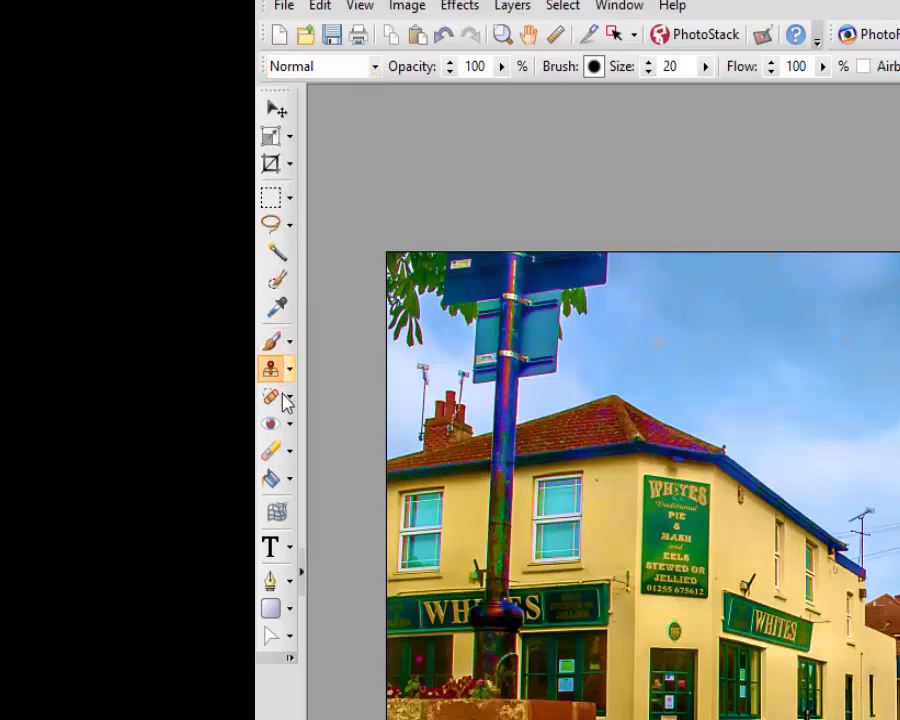
pyautogui.click(273, 481)
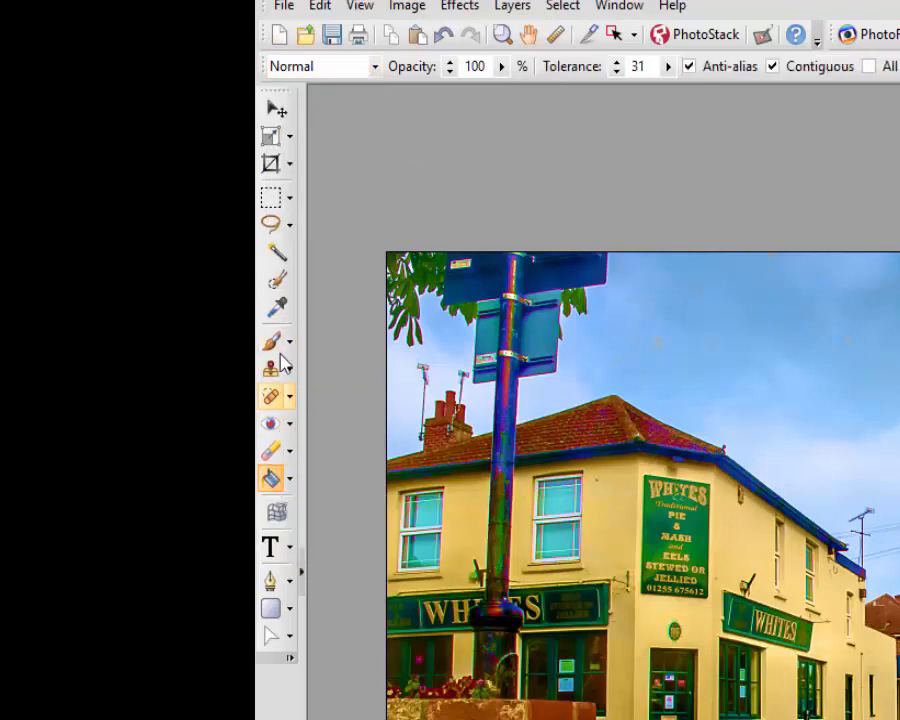
pyautogui.click(376, 68)
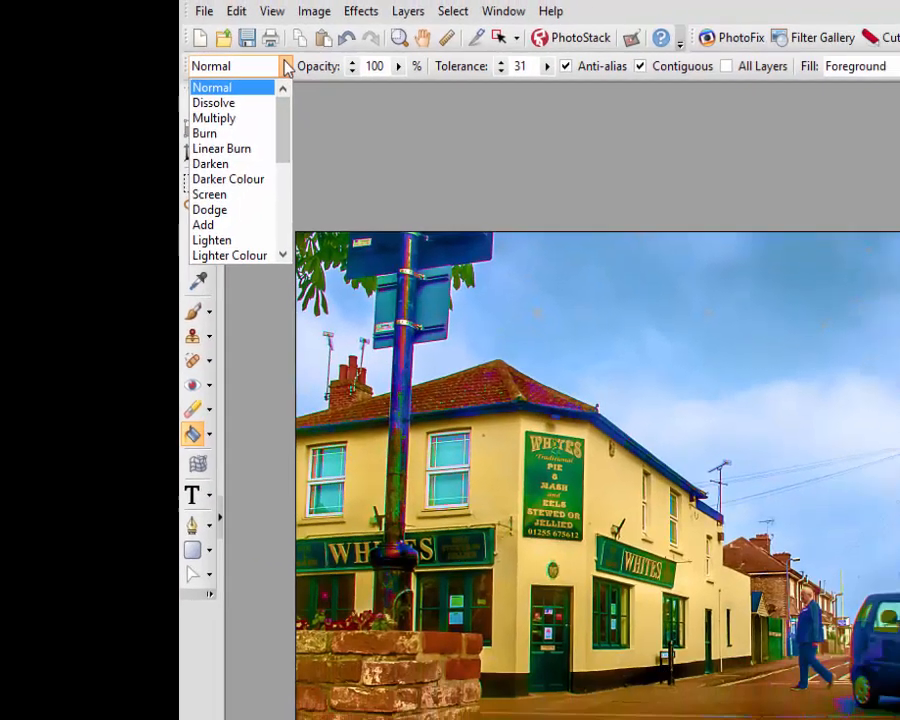
pyautogui.click(376, 66)
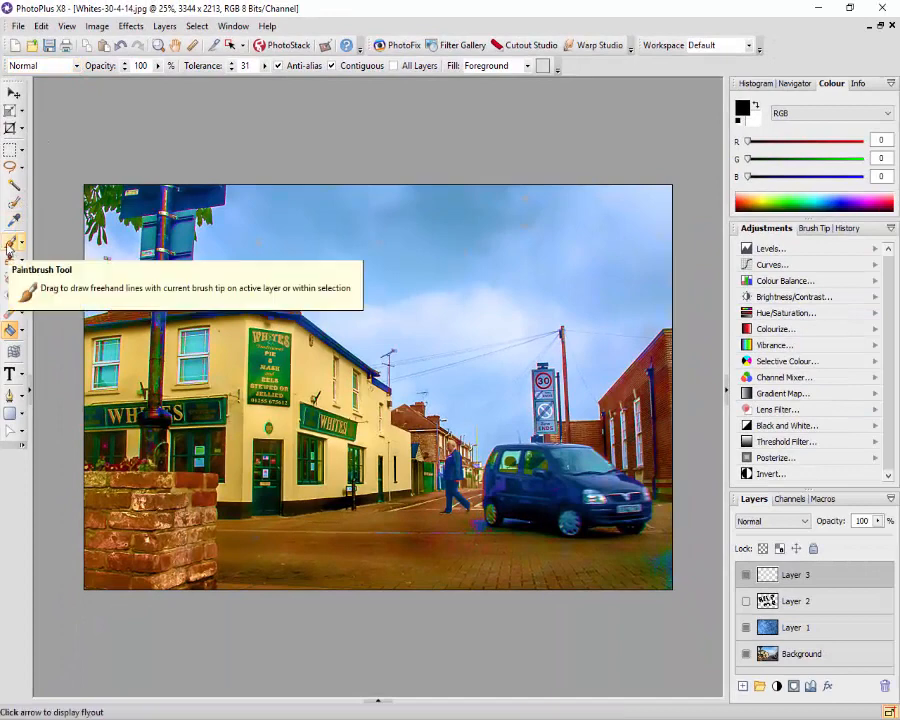
# Step: Paint the black word HELLO with a long slanted underline on Layer 3, using the Paintbrush in Dissolve mode
pyautogui.click(9, 246)
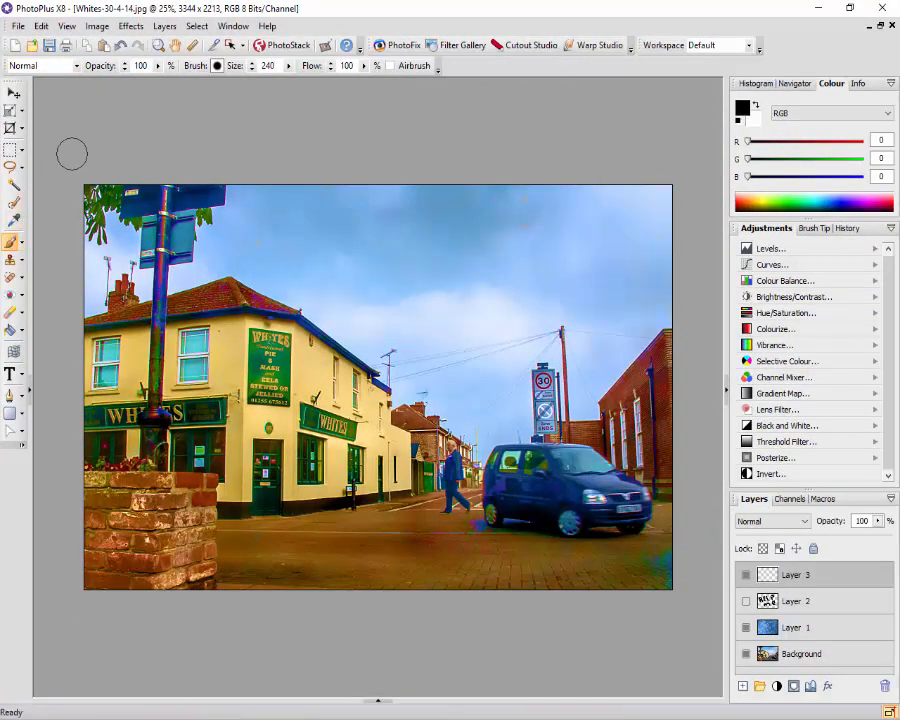
pyautogui.click(76, 66)
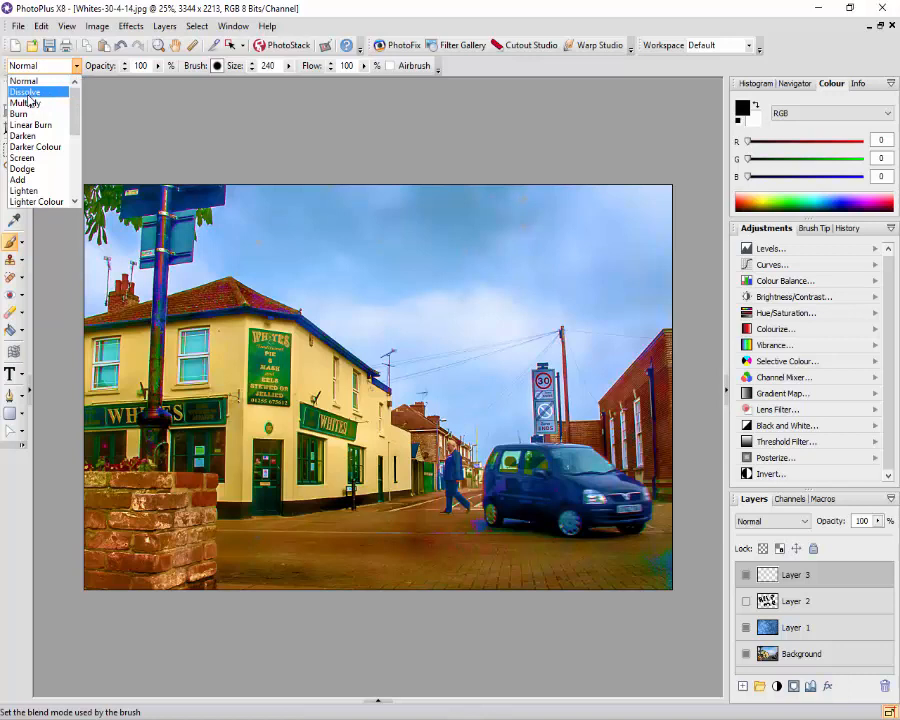
pyautogui.click(28, 93)
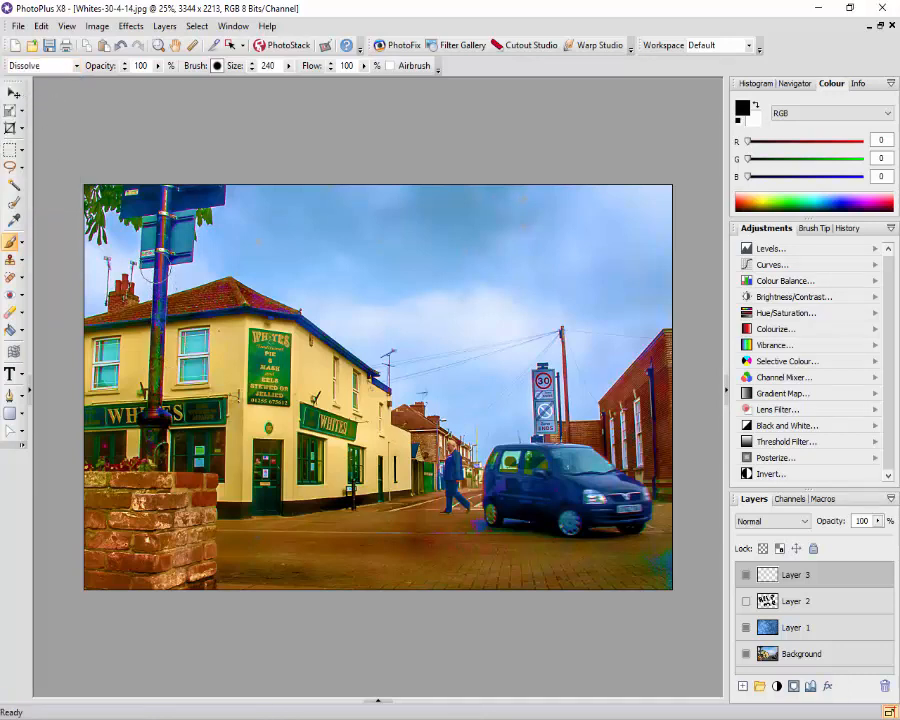
pyautogui.moveTo(155, 255)
pyautogui.mouseDown()
pyautogui.moveTo(161, 408)
pyautogui.moveTo(152, 330)
pyautogui.moveTo(211, 327)
pyautogui.moveTo(221, 383)
pyautogui.mouseUp()
pyautogui.moveTo(271, 275); pyautogui.dragTo(302, 374)
pyautogui.moveTo(290, 322); pyautogui.dragTo(298, 323)
pyautogui.moveTo(258, 272)
pyautogui.mouseDown()
pyautogui.moveTo(322, 262)
pyautogui.moveTo(432, 364)
pyautogui.moveTo(478, 372)
pyautogui.mouseUp()
pyautogui.moveTo(464, 265); pyautogui.dragTo(545, 357)
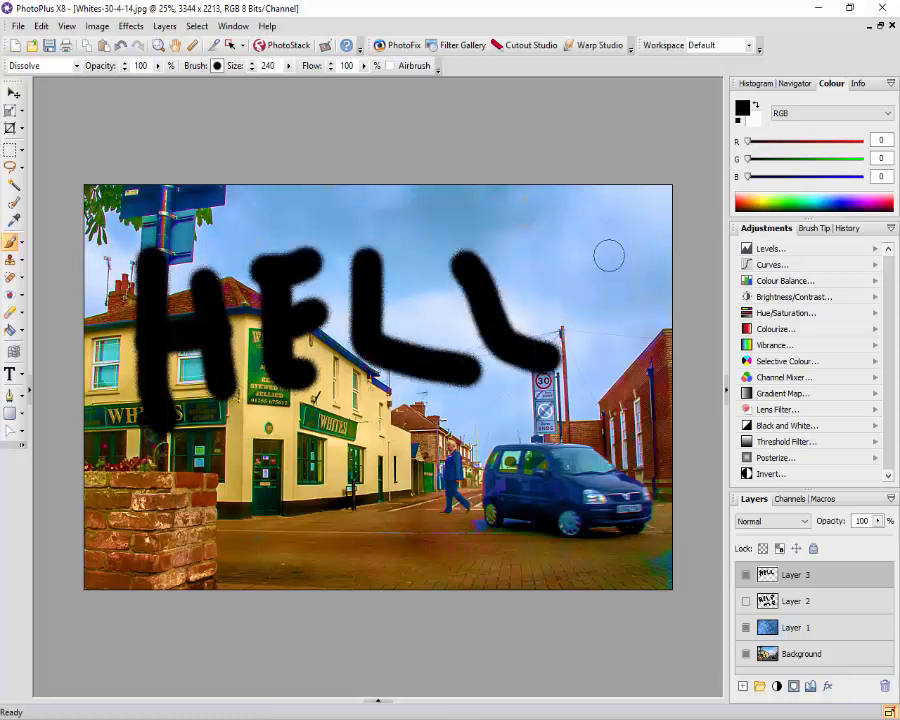
pyautogui.moveTo(609, 255)
pyautogui.mouseDown()
pyautogui.moveTo(632, 300)
pyautogui.moveTo(602, 246)
pyautogui.mouseUp()
pyautogui.moveTo(130, 492); pyautogui.dragTo(545, 428)
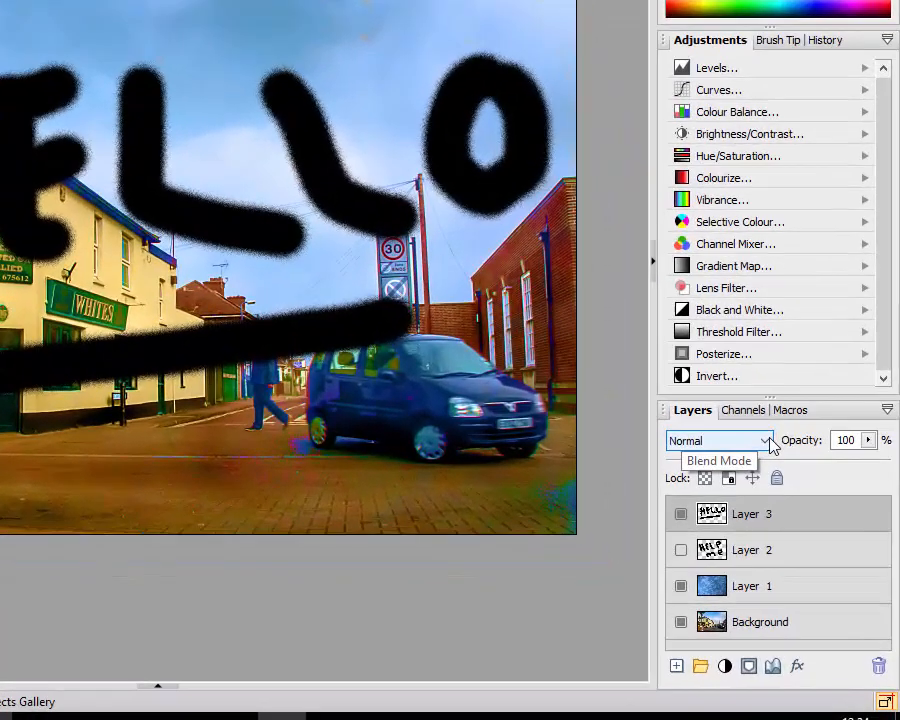
# Step: Preview the Dissolve, Burn, Darker Colour, Overlay, Soft Light and Pin Light blend modes on Layer 3
pyautogui.click(768, 441)
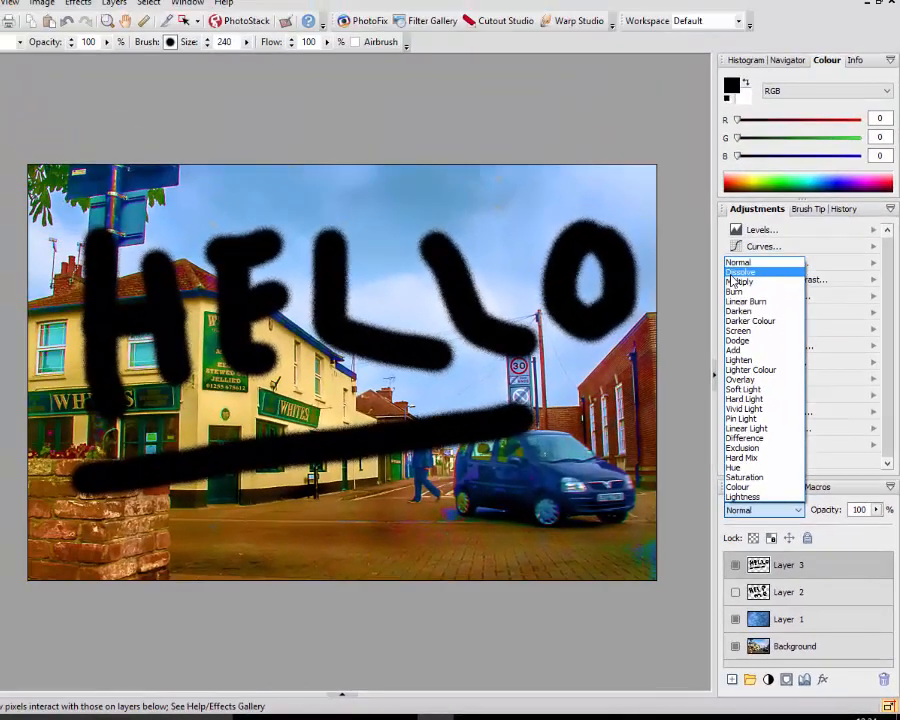
pyautogui.click(733, 273)
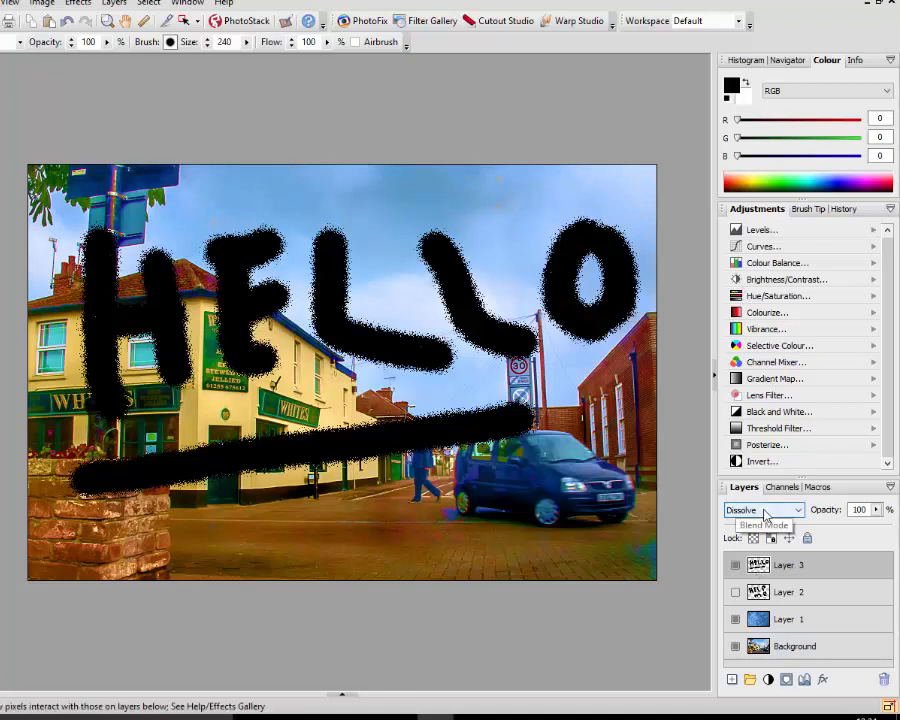
pyautogui.scroll(-1, 766, 514)
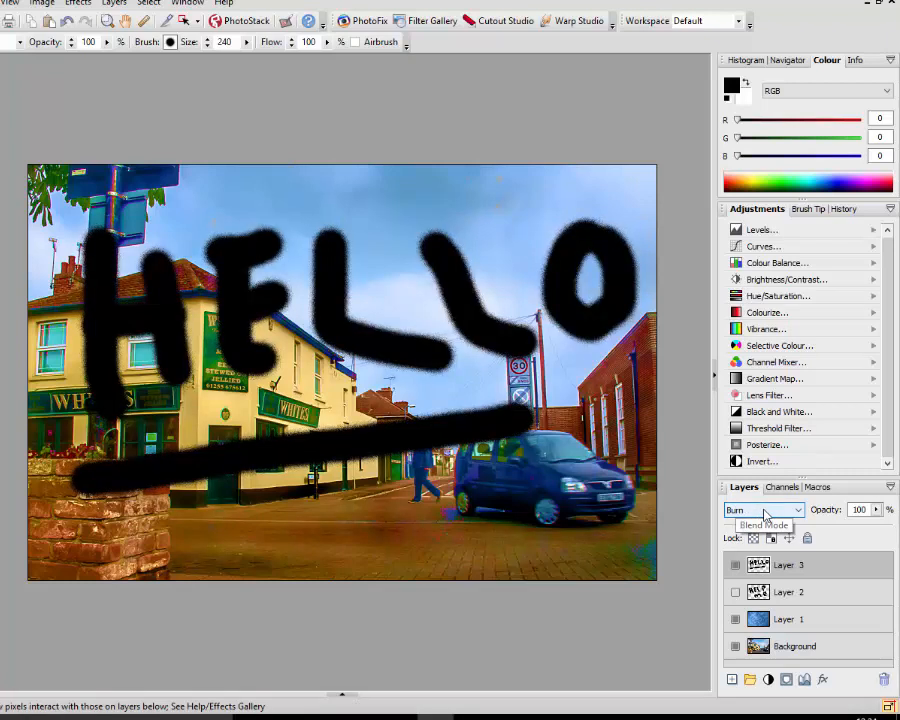
pyautogui.scroll(-1, 766, 514)
pyautogui.scroll(-1, 766, 516)
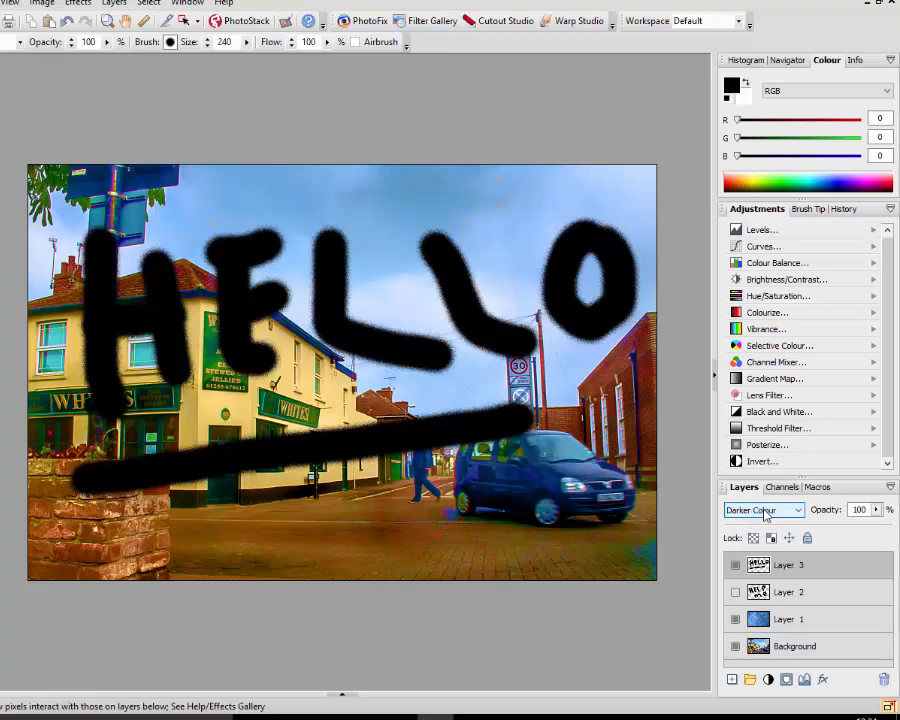
pyautogui.scroll(-1, 766, 514)
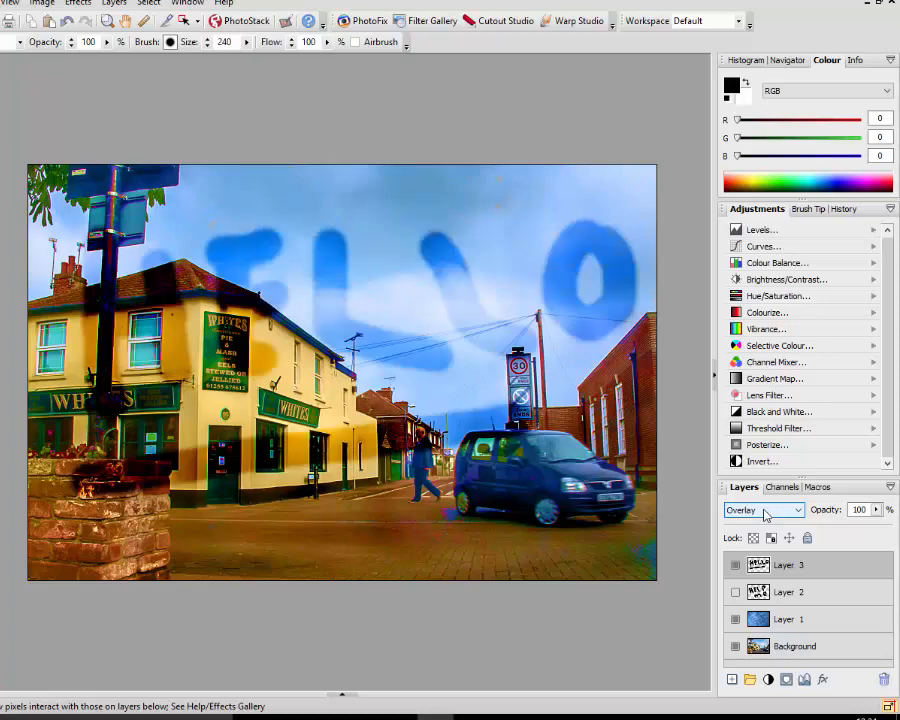
pyautogui.scroll(-1, 765, 514)
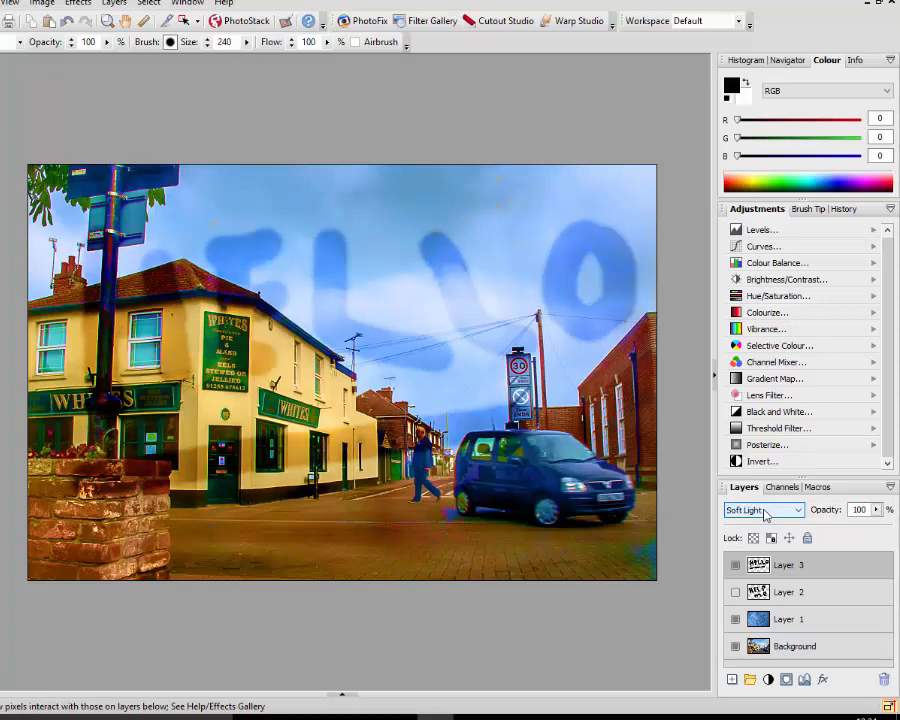
pyautogui.scroll(-4, 765, 514)
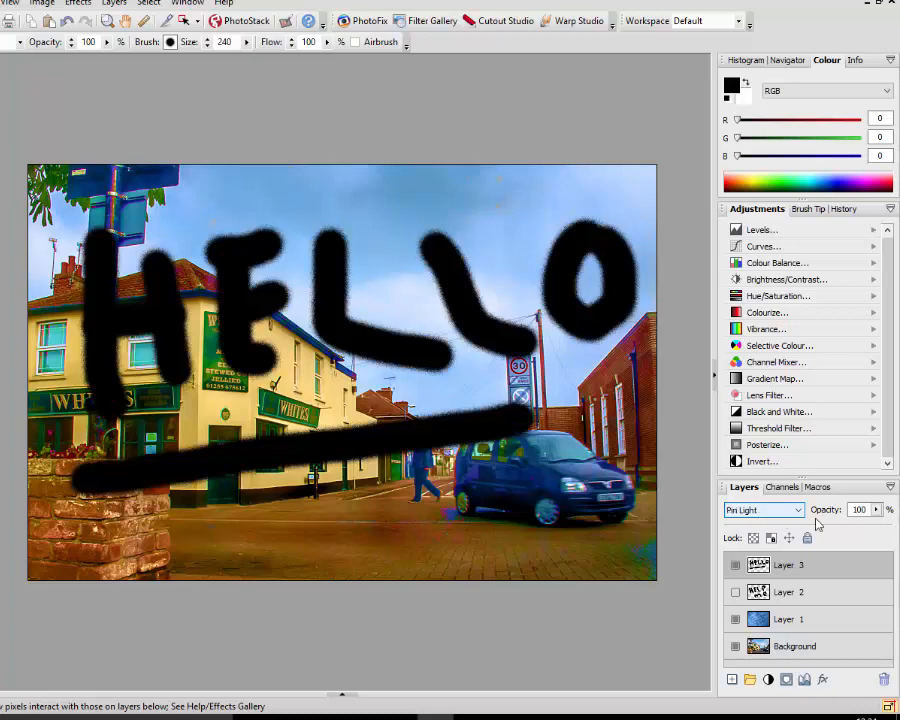
# Step: Compare Layer 3 in the Dissolve and Normal blend modes and leave it on Normal
pyautogui.click(796, 510)
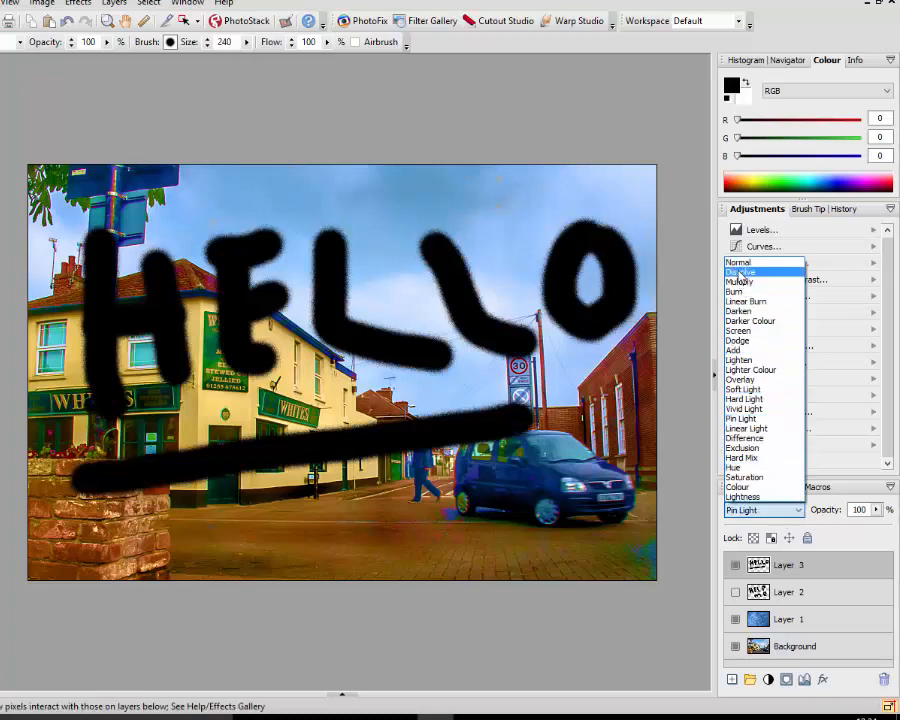
pyautogui.click(741, 273)
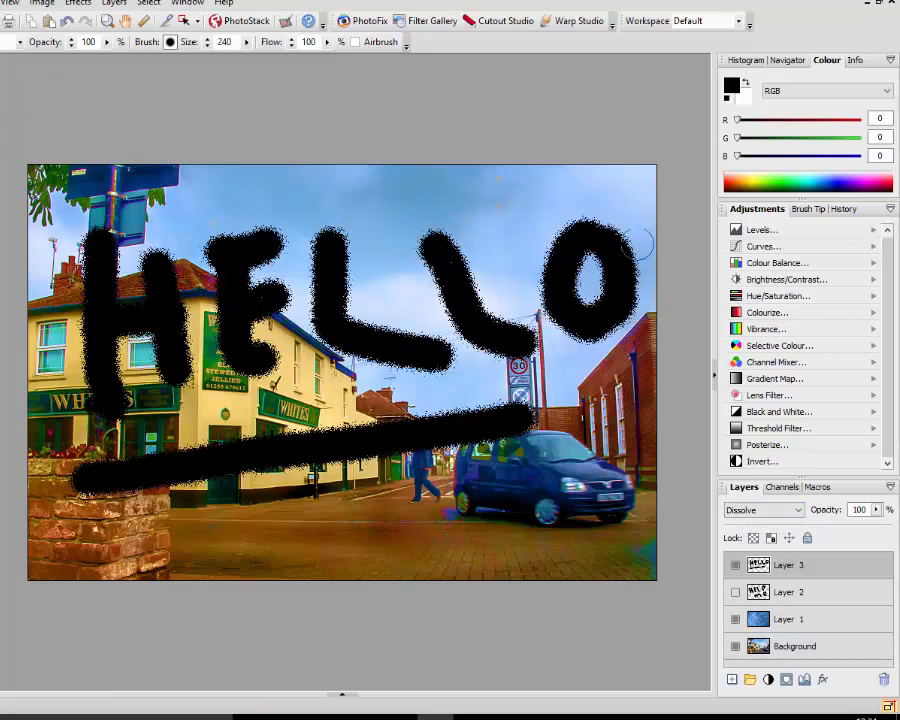
pyautogui.click(798, 509)
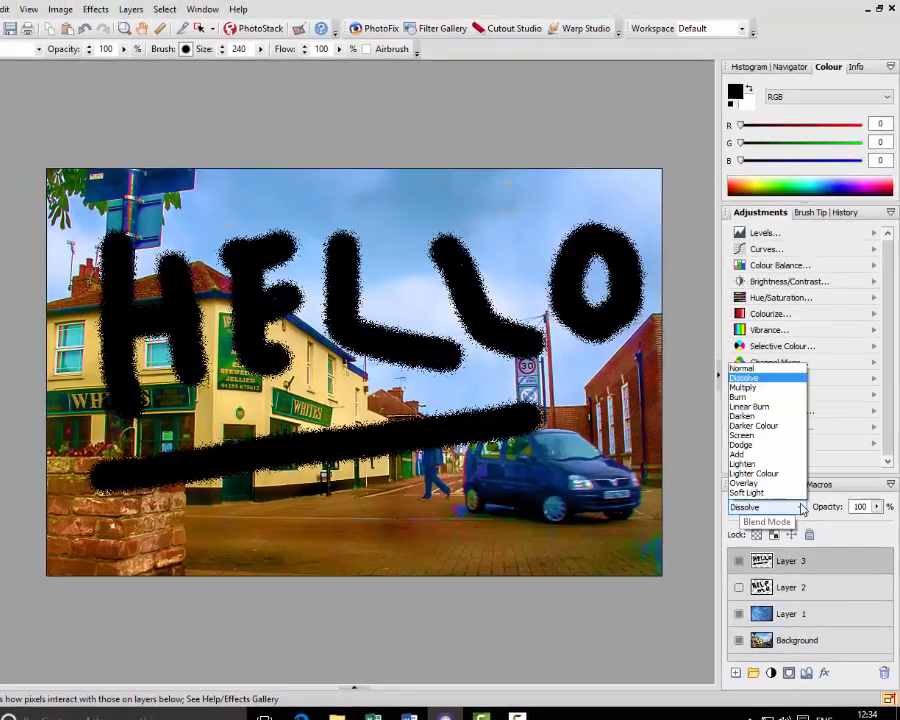
pyautogui.click(742, 368)
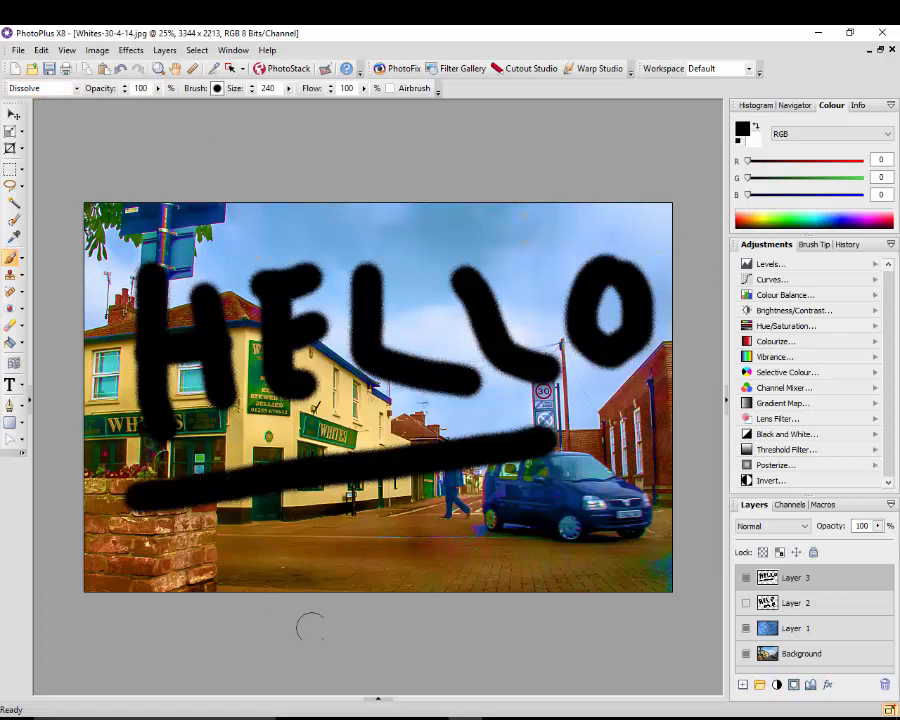
# Step: Set the Paintbrush blend mode to Darken and try several short black strokes below the HELLO underline on Layer 3
pyautogui.click(77, 89)
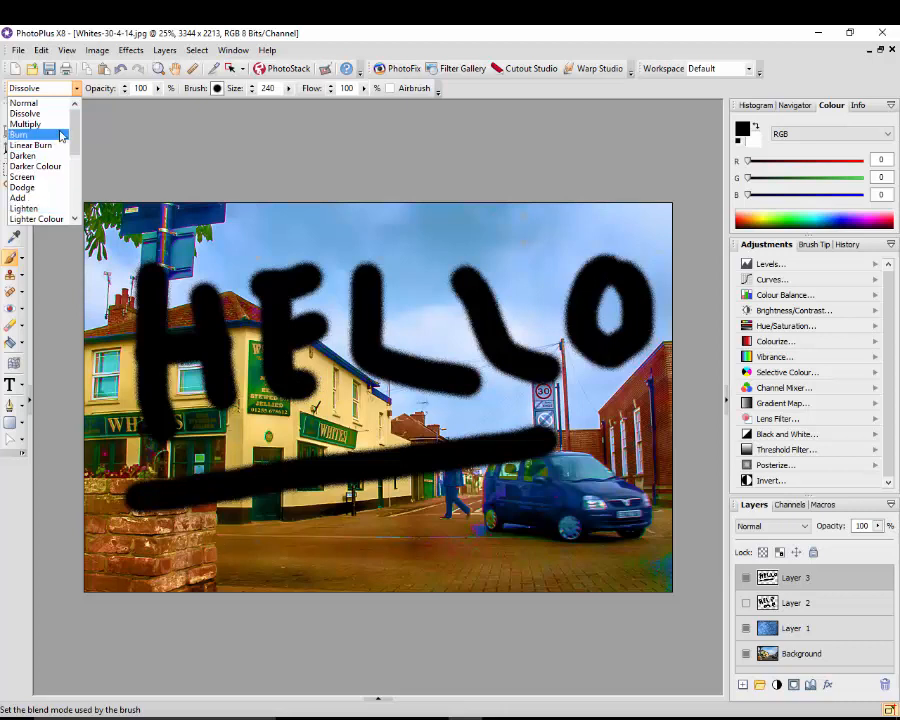
pyautogui.click(22, 157)
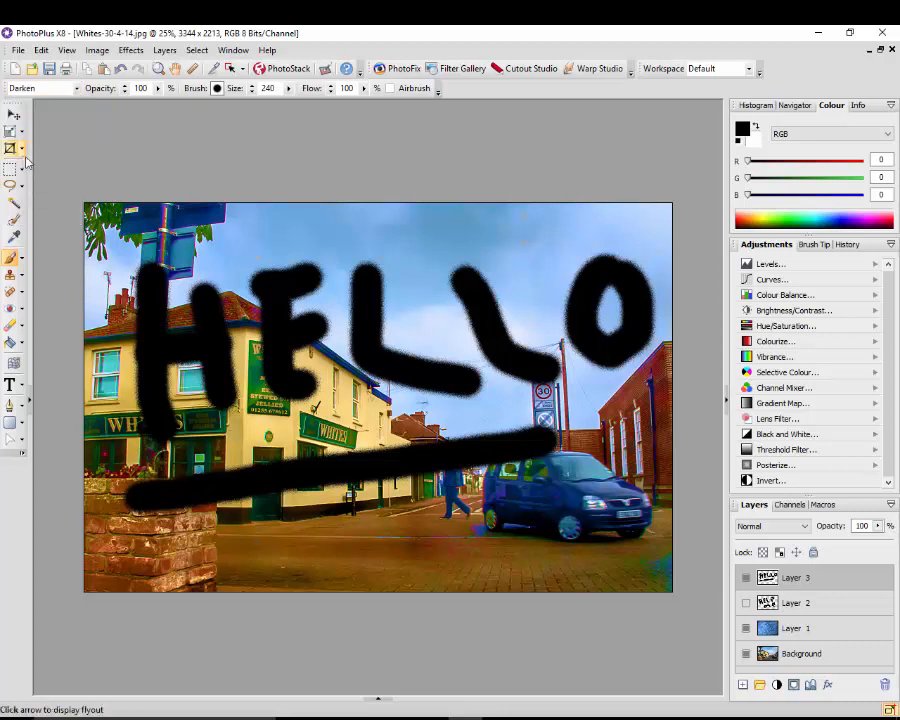
pyautogui.moveTo(285, 541)
pyautogui.mouseDown()
pyautogui.moveTo(362, 530)
pyautogui.moveTo(368, 556)
pyautogui.mouseUp()
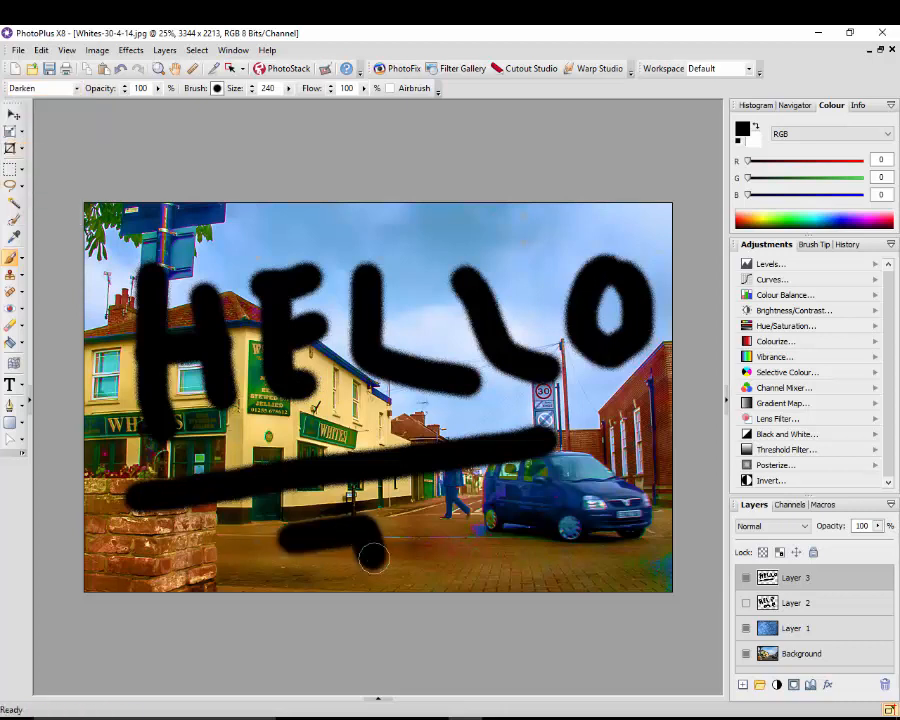
pyautogui.moveTo(440, 540)
pyautogui.mouseDown()
pyautogui.moveTo(578, 498)
pyautogui.moveTo(518, 539)
pyautogui.moveTo(400, 568)
pyautogui.moveTo(307, 556)
pyautogui.moveTo(124, 560)
pyautogui.mouseUp()
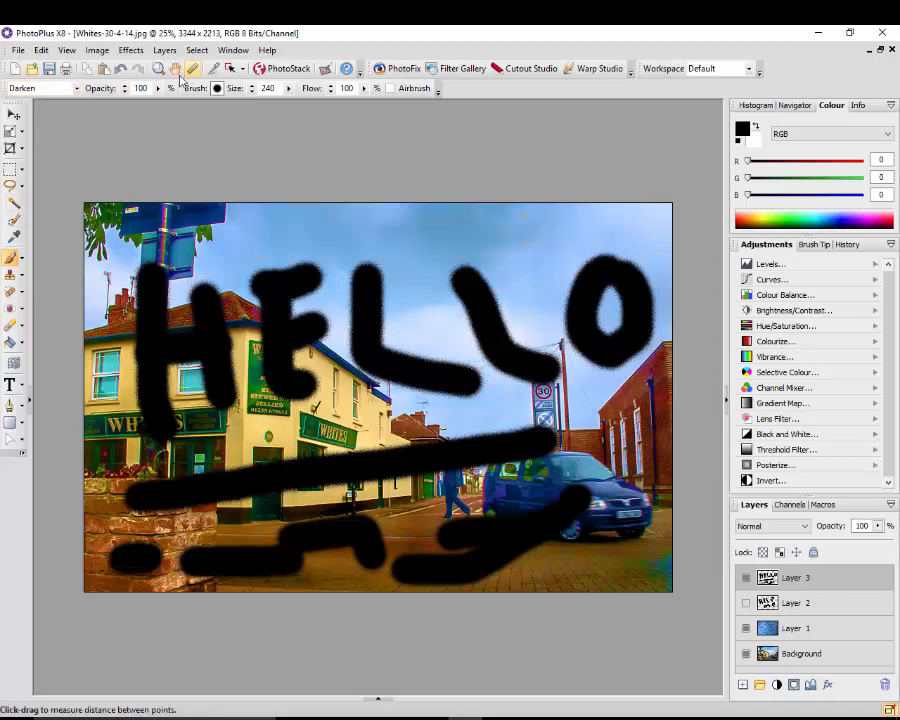
# Step: Undo all the Darken strokes below the underline and Layer 3's last blend mode change
pyautogui.click(120, 70)
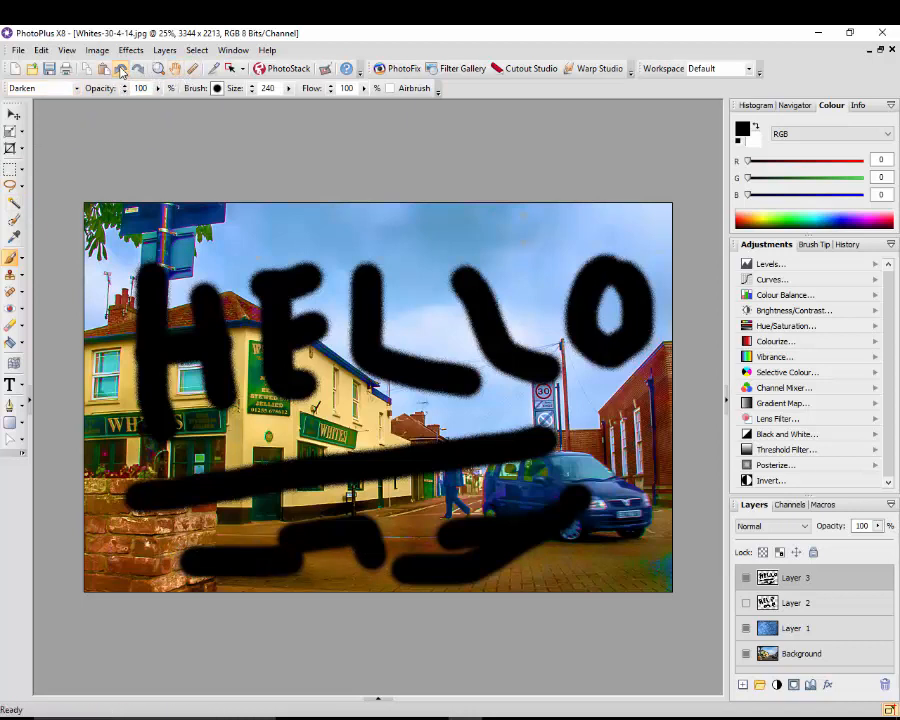
pyautogui.click(120, 70)
pyautogui.click(120, 70)
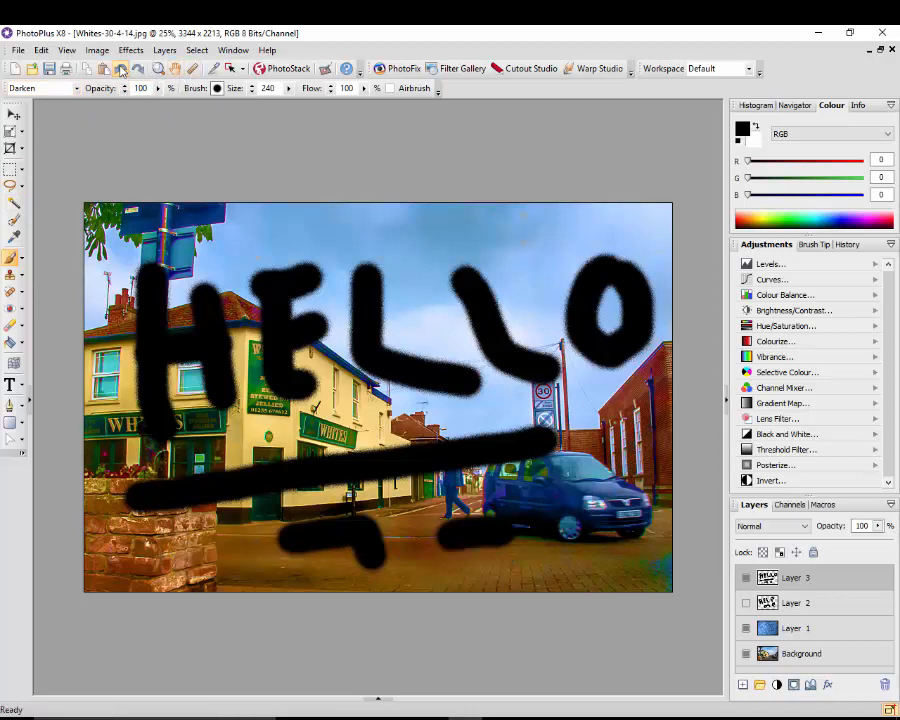
pyautogui.click(120, 69)
pyautogui.click(120, 68)
pyautogui.click(121, 69)
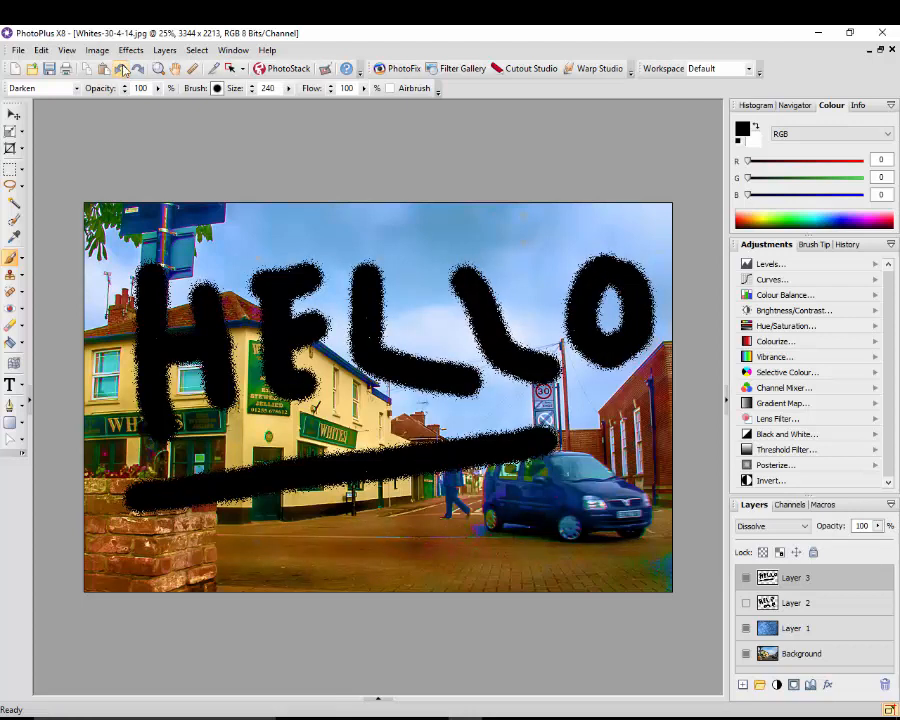